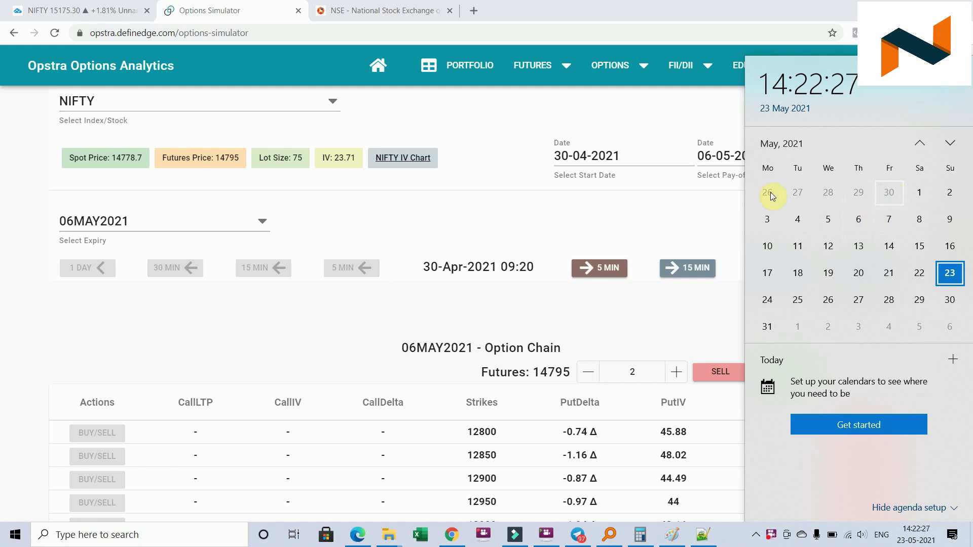
- Dismiss the Windows calendar flyout and bring up the window switcher to move to Paint
click(451, 201)
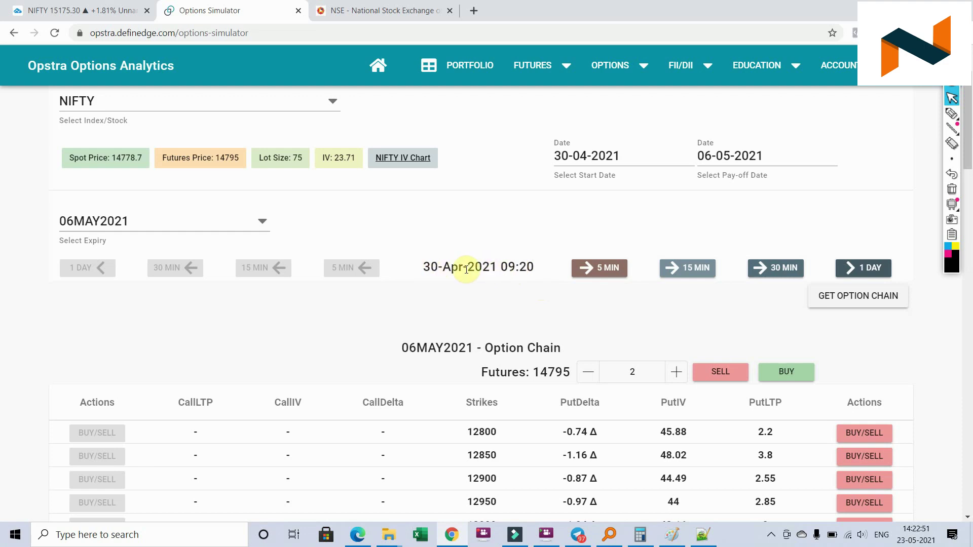
key(alt+Tab)
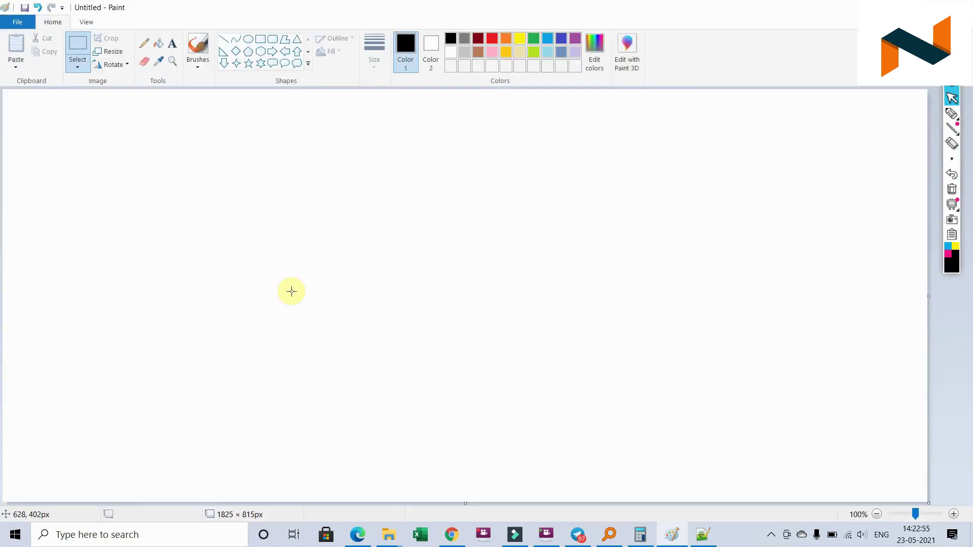
- Draw the payoff line in Paint with the Pencil, marking the middle strike
drag(186, 286, 421, 305)
click(144, 43)
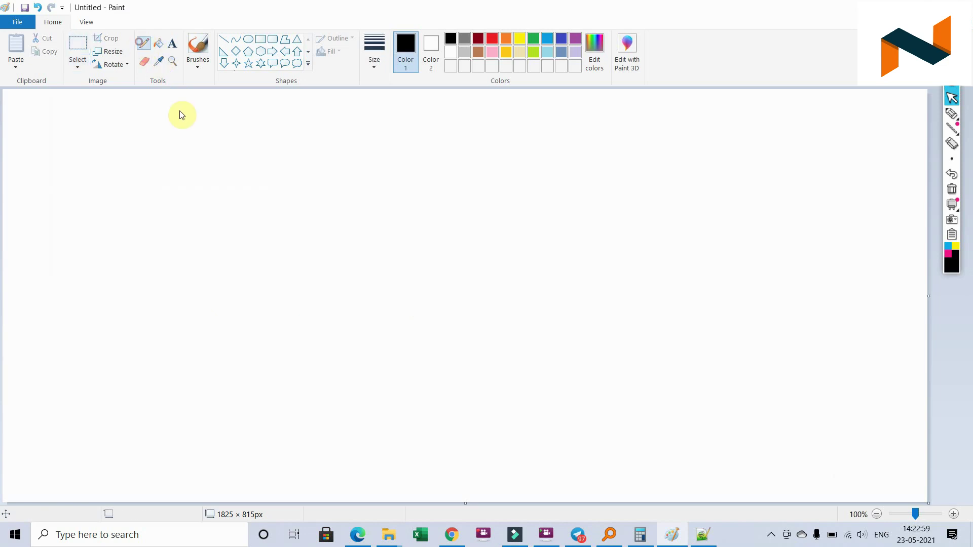
mouse_move(181, 295)
mouse_down()
mouse_move(517, 312)
mouse_move(696, 294)
mouse_up()
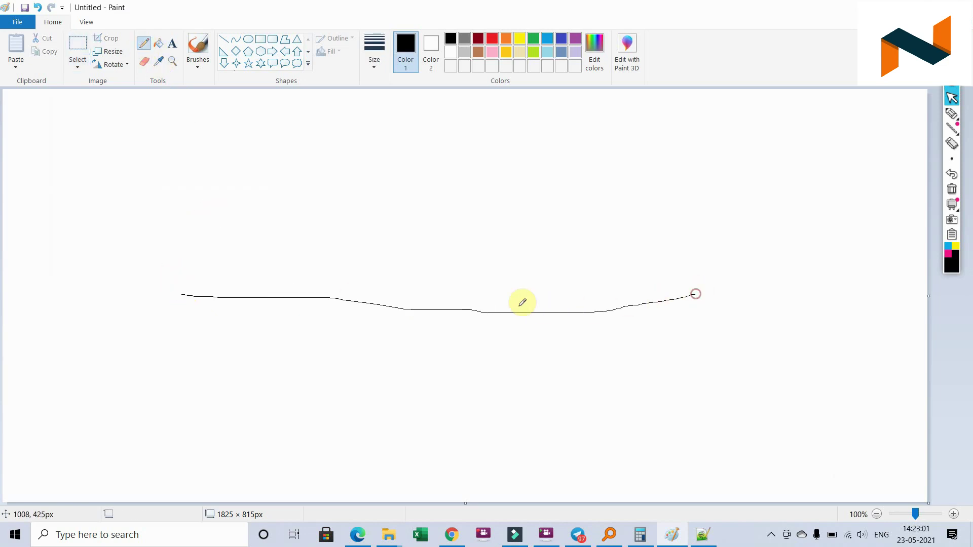
mouse_move(441, 303)
mouse_down()
mouse_move(441, 331)
mouse_move(424, 358)
mouse_move(424, 341)
mouse_move(439, 343)
mouse_move(438, 361)
mouse_move(441, 348)
mouse_move(462, 343)
mouse_up()
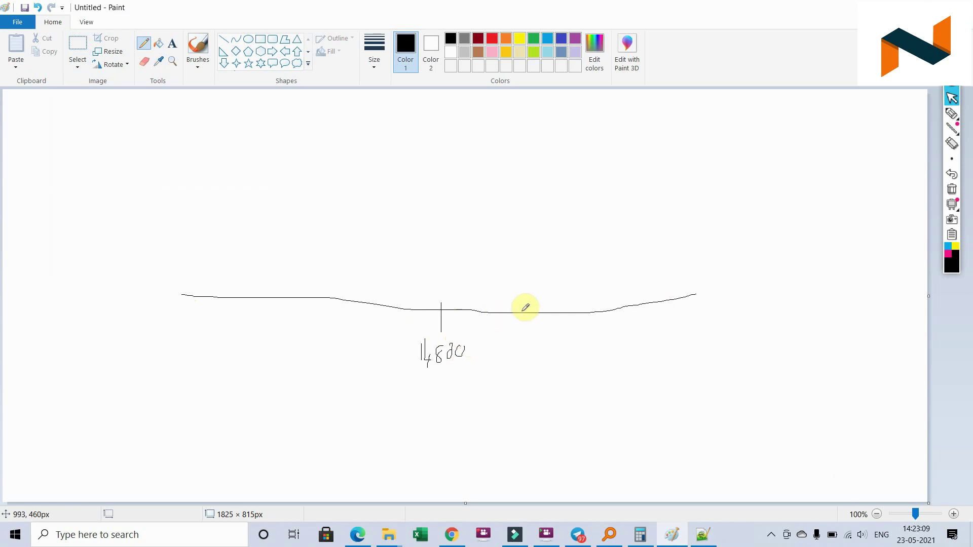
mouse_move(461, 294)
mouse_down()
mouse_move(541, 295)
mouse_move(573, 306)
mouse_move(562, 359)
mouse_move(571, 344)
mouse_move(574, 358)
mouse_move(565, 363)
mouse_move(608, 344)
mouse_up()
- Add and label the 14500 strike tick on the left, then return to the simulator
drag(306, 285, 304, 318)
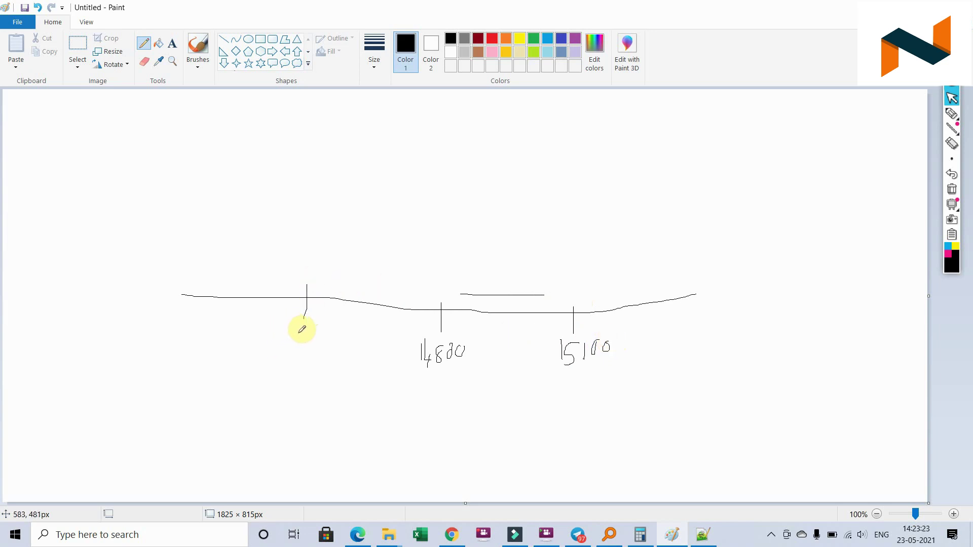
mouse_move(295, 325)
mouse_down()
mouse_move(296, 341)
mouse_move(310, 342)
mouse_up()
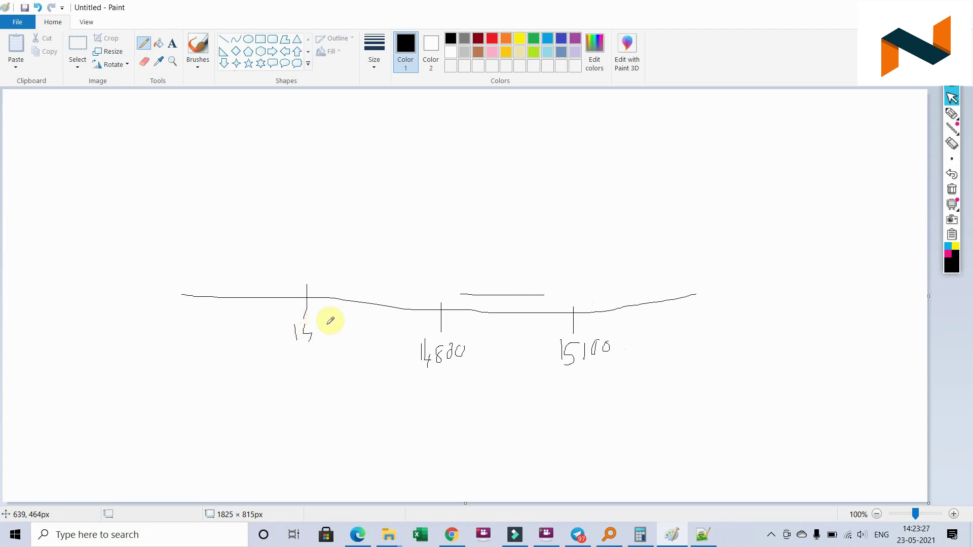
mouse_move(327, 325)
mouse_down()
mouse_move(320, 343)
mouse_move(344, 330)
mouse_up()
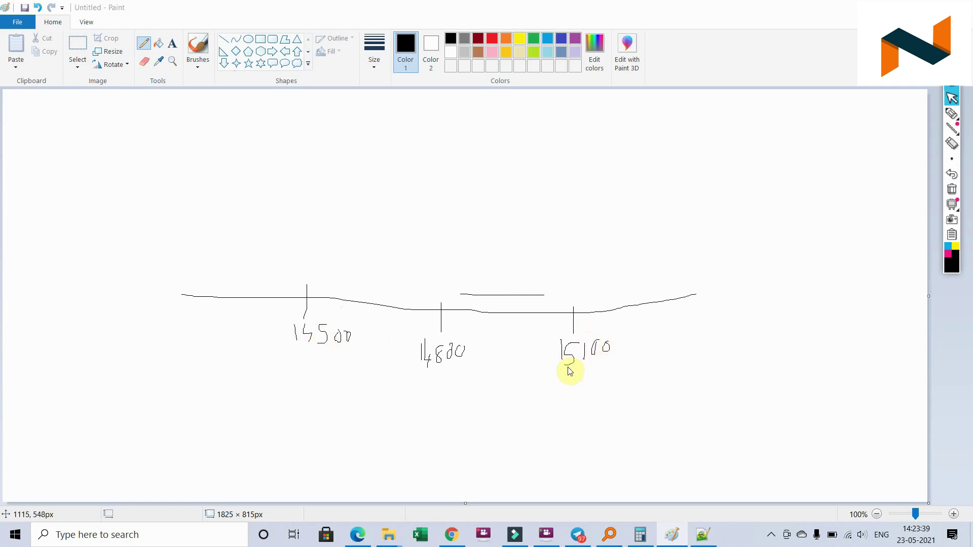
key(alt+Tab)
scroll(556, 340, down, 5)
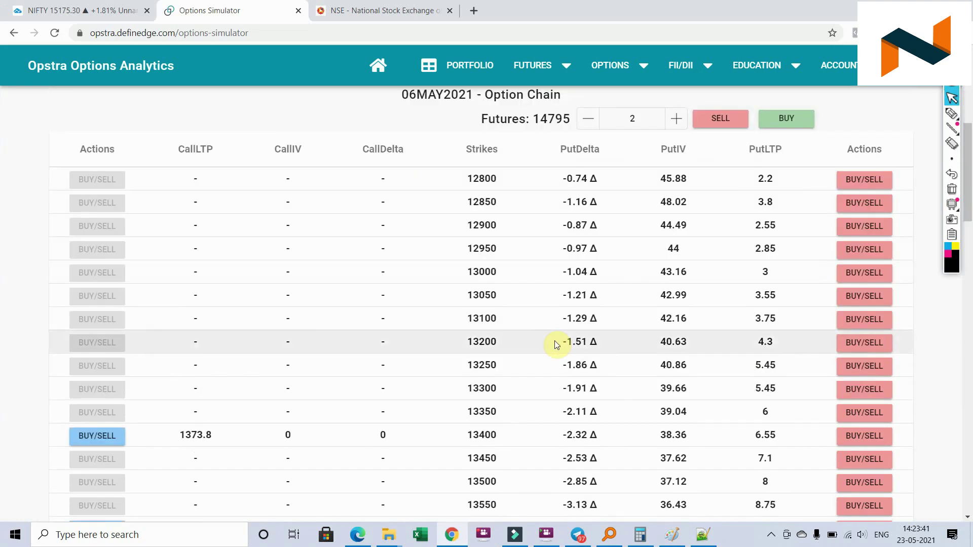
- Sell 1 lot of the 06MAY2021 15100CE into the strategy
scroll(557, 341, down, 5)
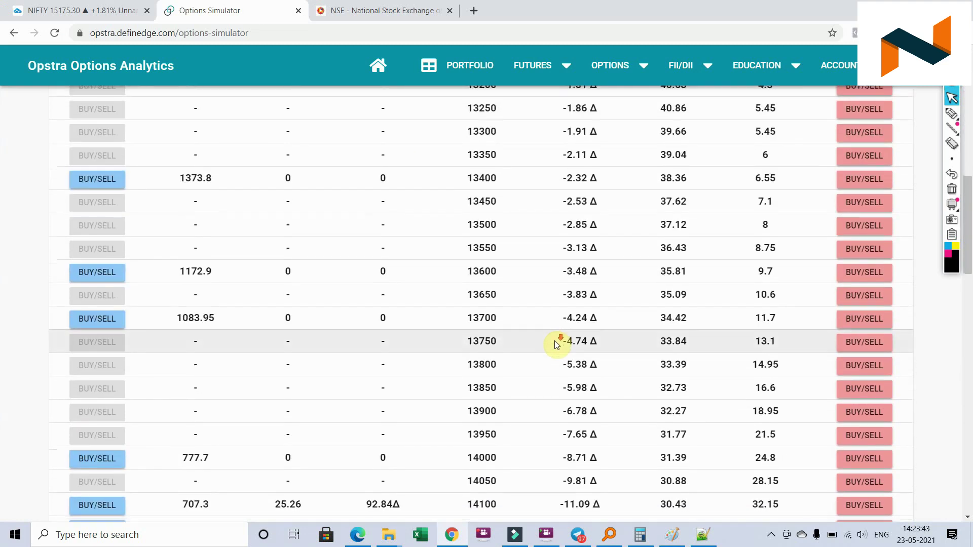
scroll(556, 345, down, 5)
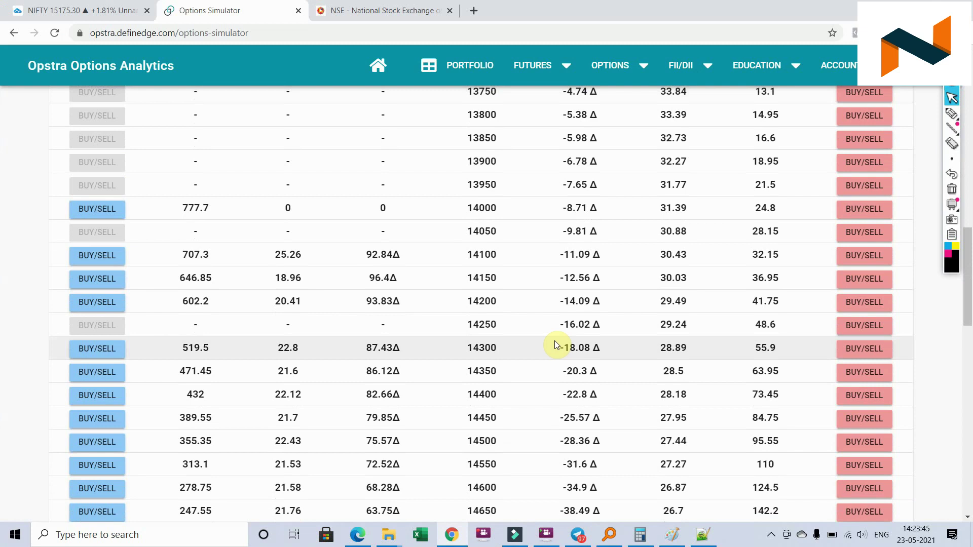
scroll(555, 341, down, 3)
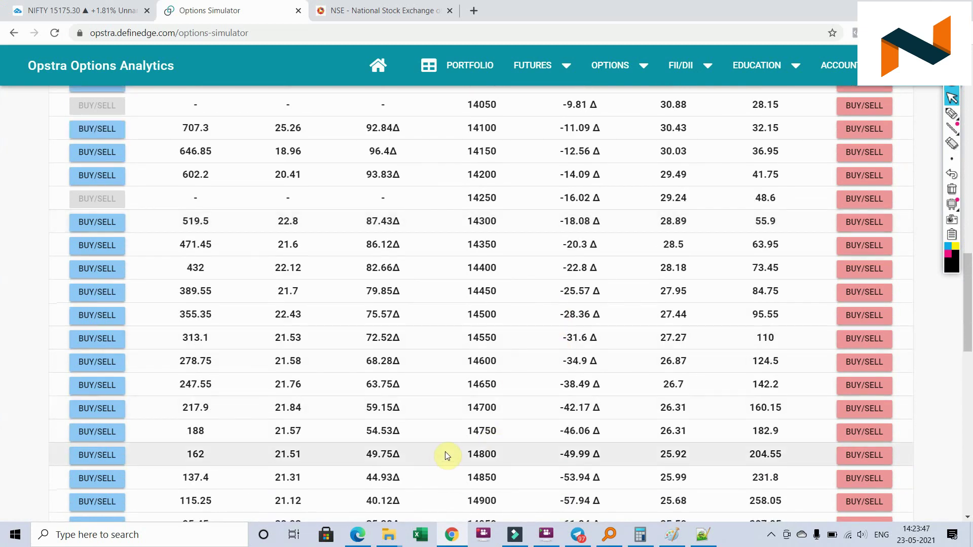
scroll(446, 452, down, 4)
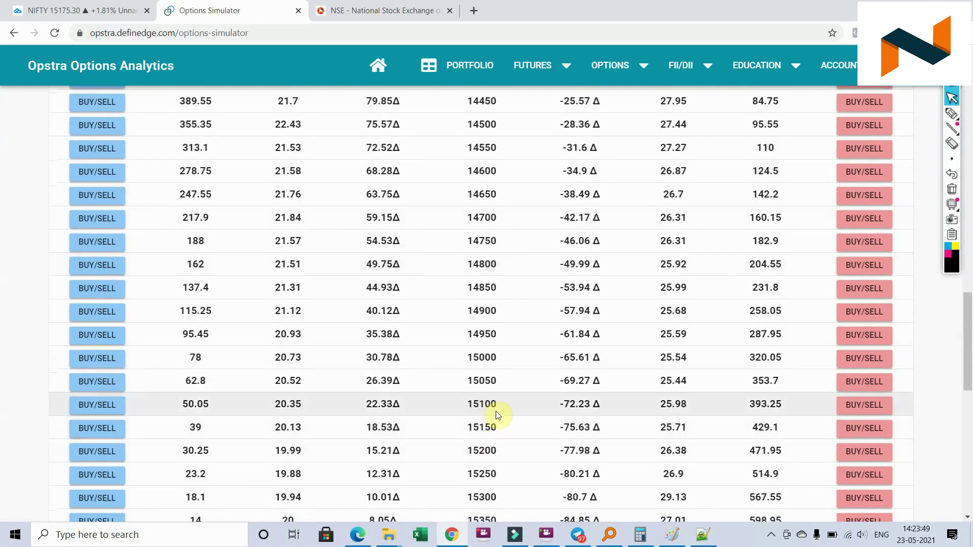
click(100, 404)
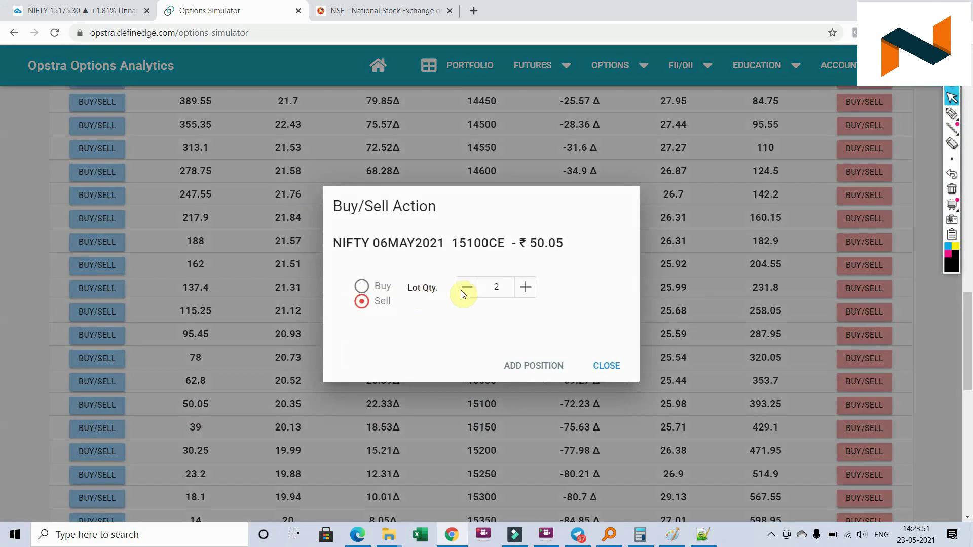
click(465, 292)
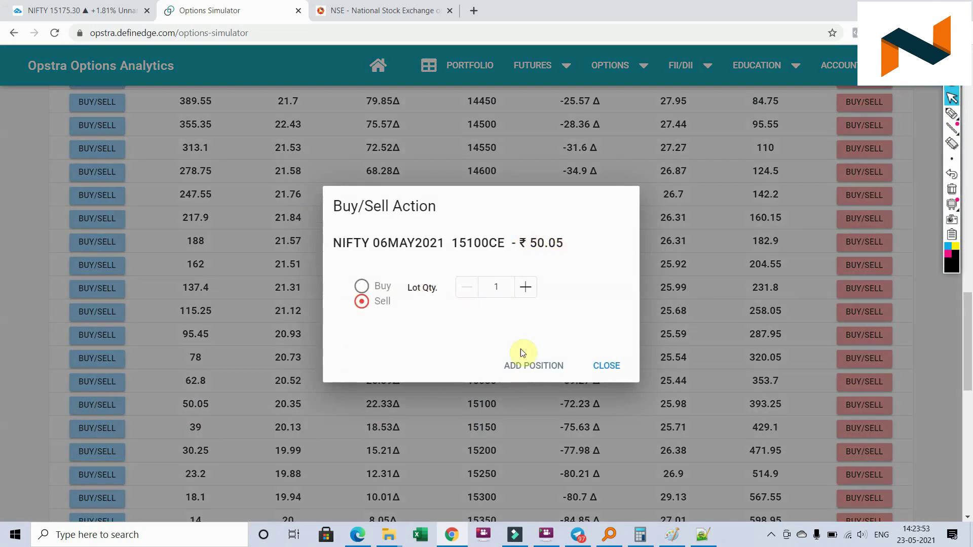
click(545, 369)
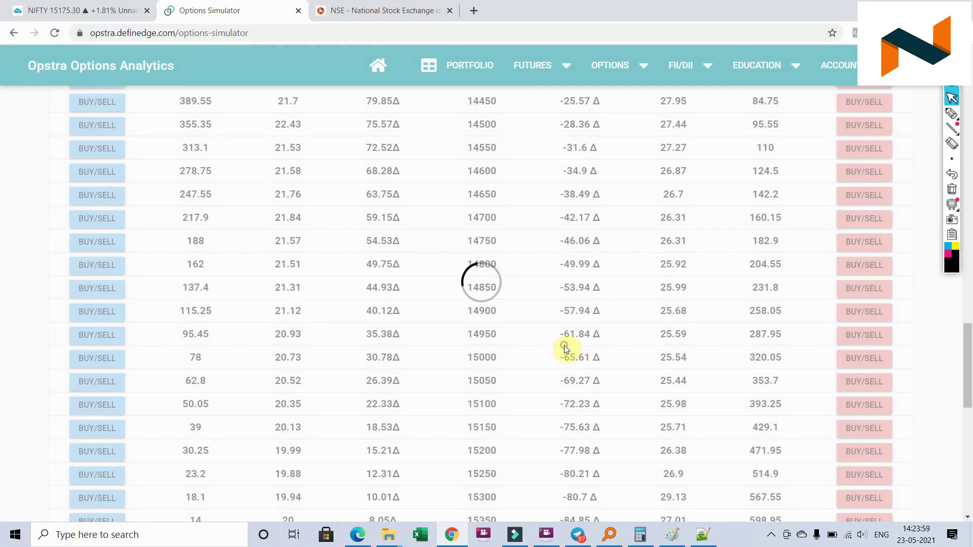
- Sell 1 lot of the 06MAY2021 14500PE at ₹95.55 into the strategy
scroll(506, 290, up, 2)
scroll(506, 290, up, 1)
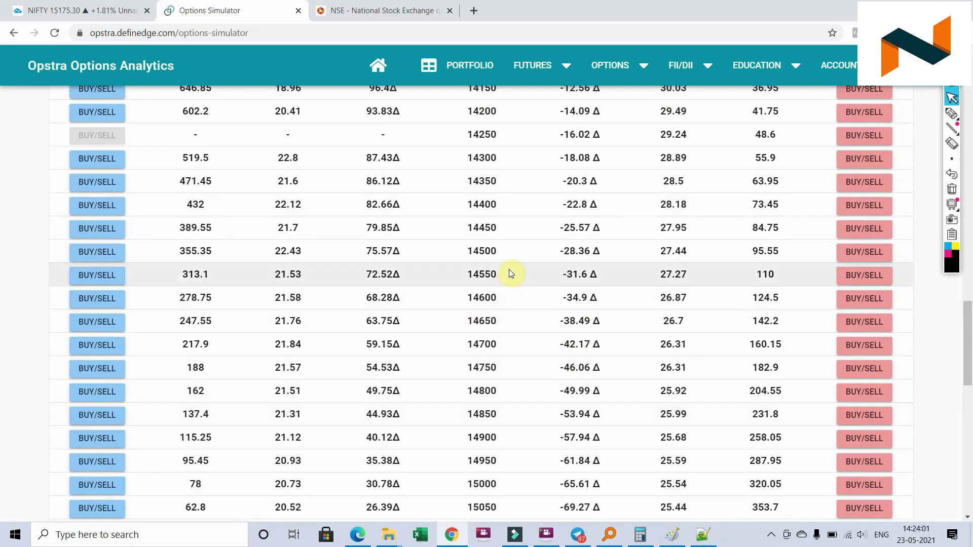
click(862, 252)
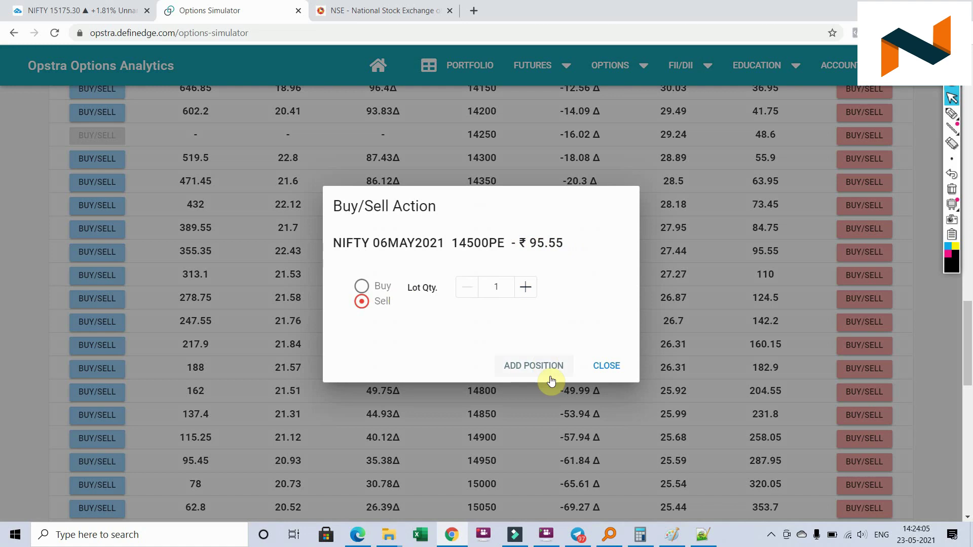
click(535, 368)
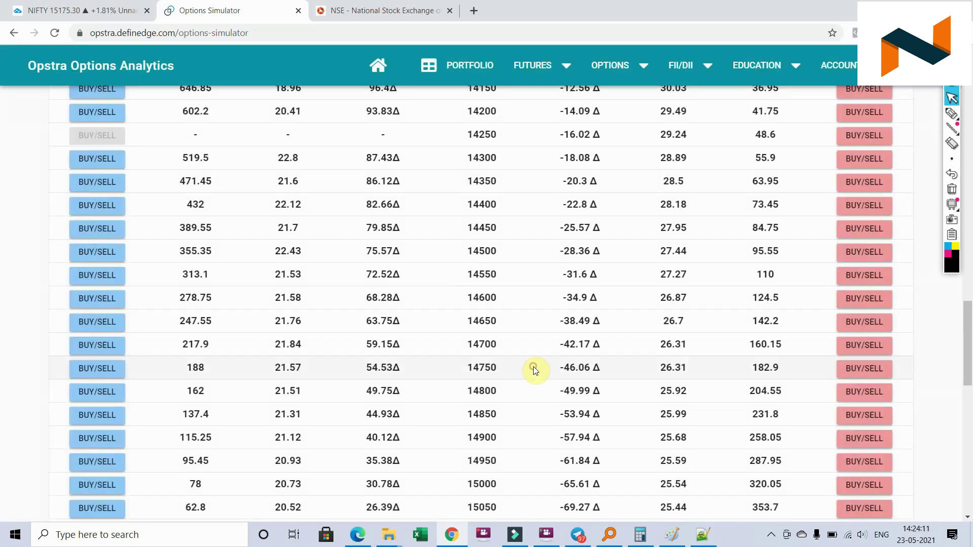
- Zoom the payoff chart into the 14355–15245 breakeven region and select the 15245.0 breakeven
scroll(533, 370, up, 3)
scroll(535, 369, up, 10)
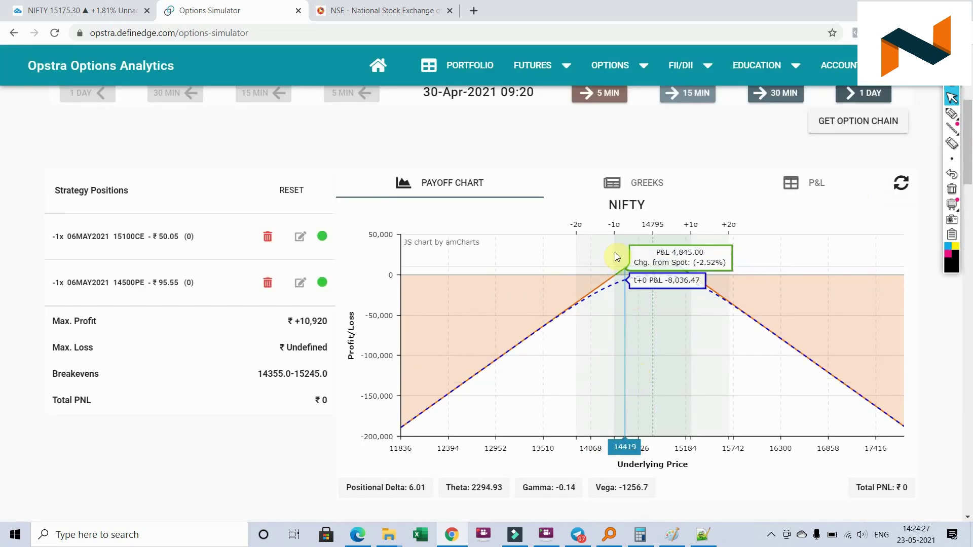
drag(607, 254, 743, 309)
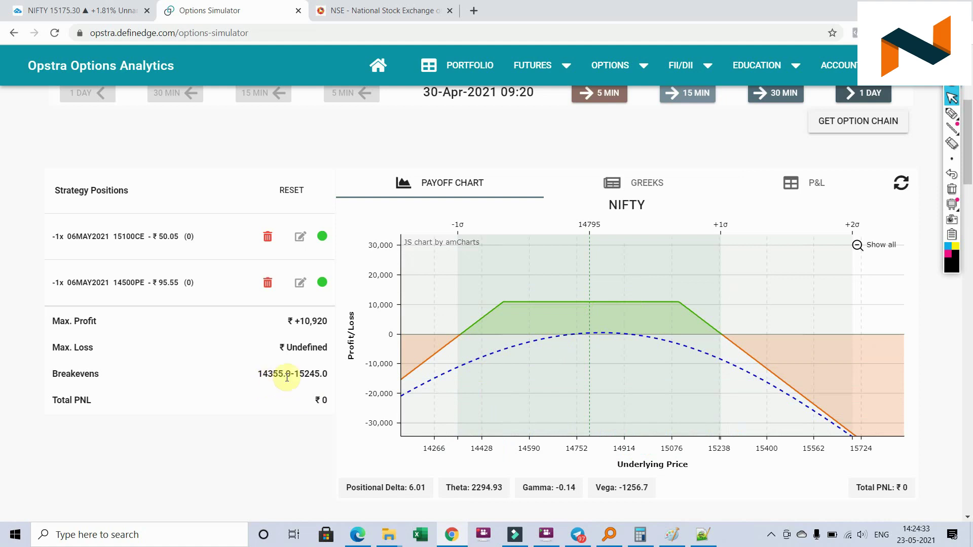
double_click(307, 373)
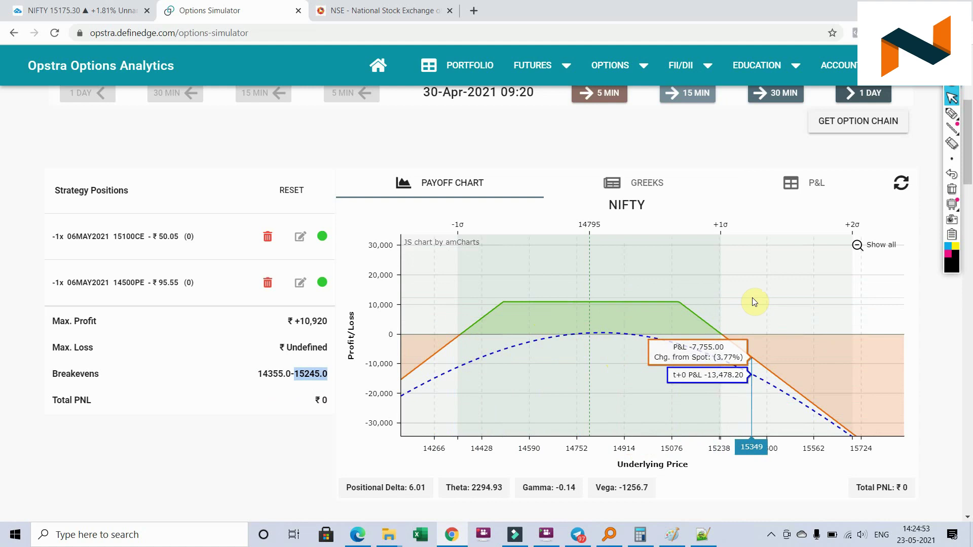
scroll(439, 304, up, 3)
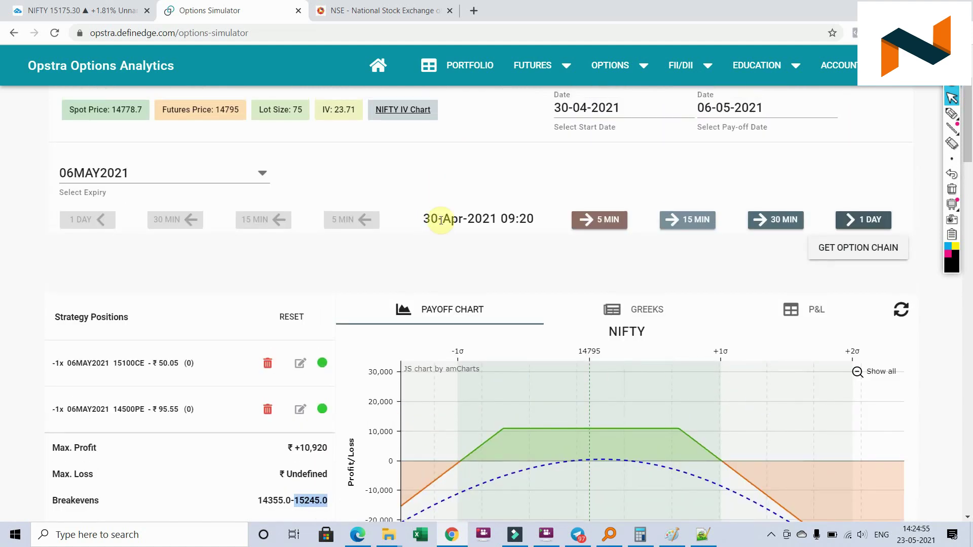
- Advance the simulation by one day and zoom the payoff chart into the central price range
click(870, 221)
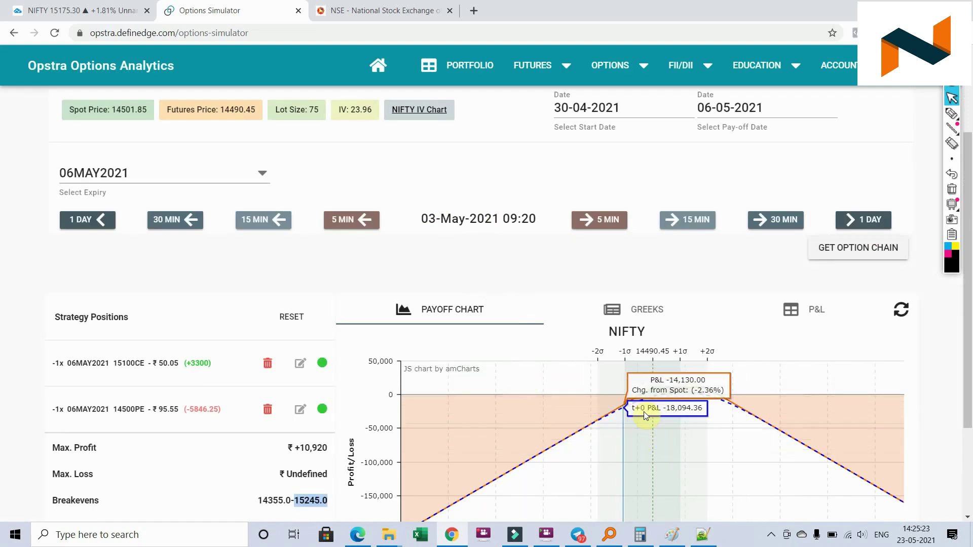
drag(610, 375, 790, 432)
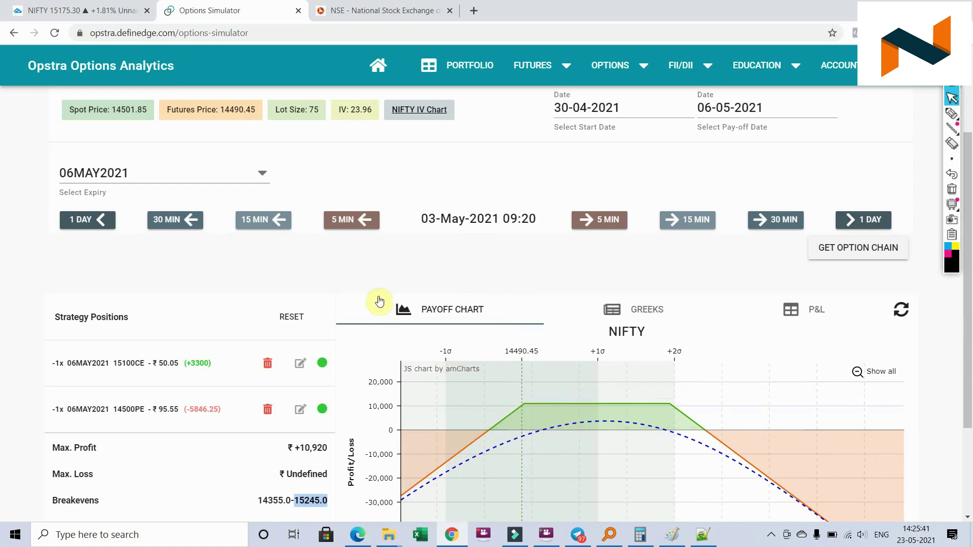
click(360, 257)
- Check the Total PNL and show the P&L table: 15100CE +3300, 14500PE −5846.25
scroll(360, 319, down, 3)
scroll(315, 400, up, 1)
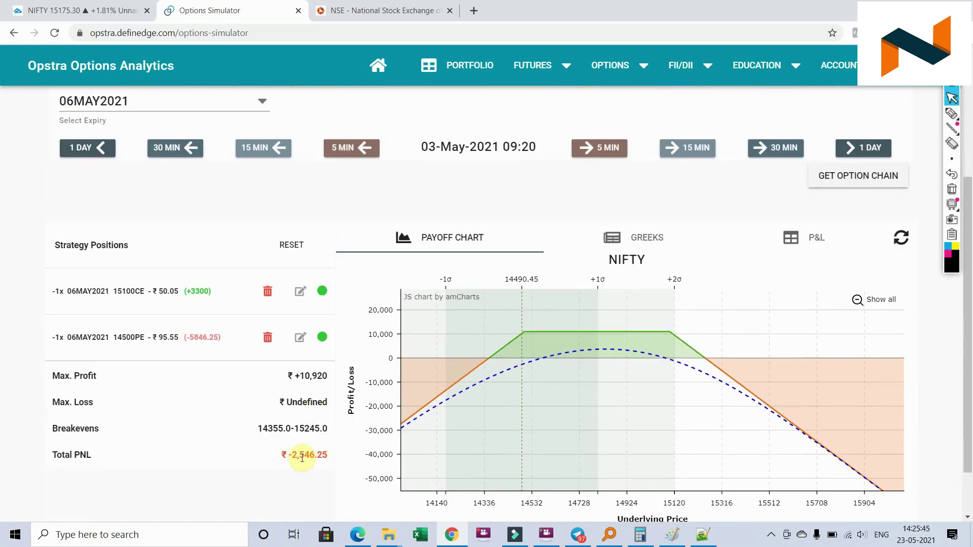
click(272, 454)
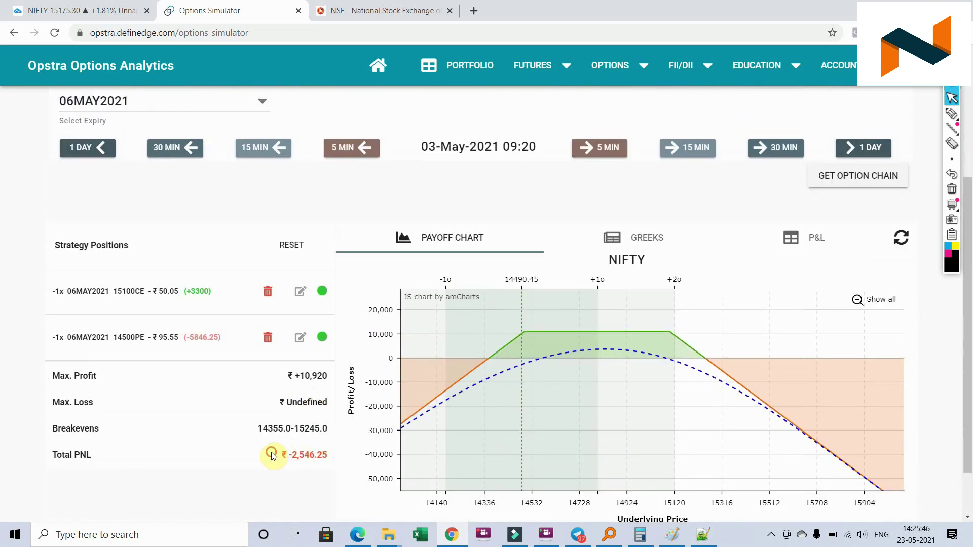
click(307, 494)
click(805, 241)
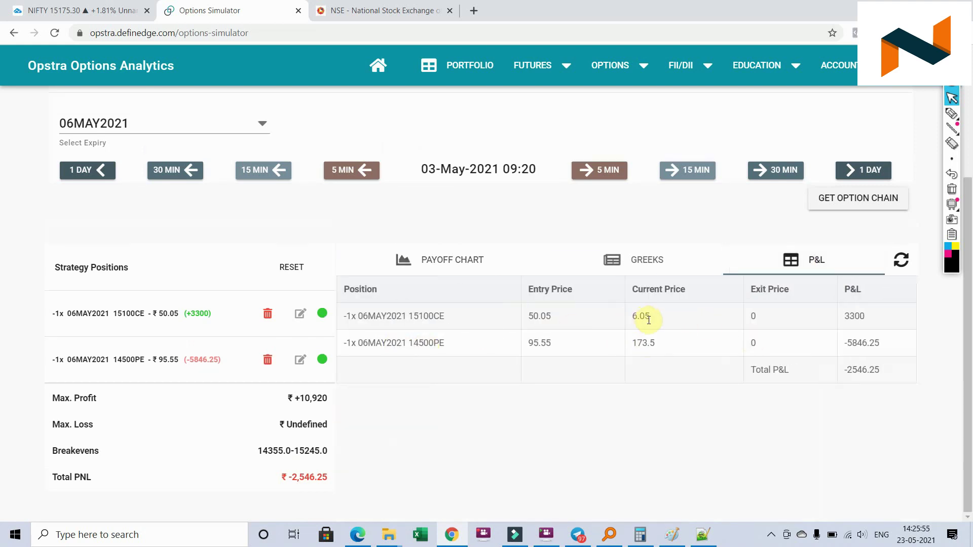
- Set the 15100CE position's exit price to 6.05
click(300, 314)
click(449, 311)
key(BackSpace)
text(6.05)
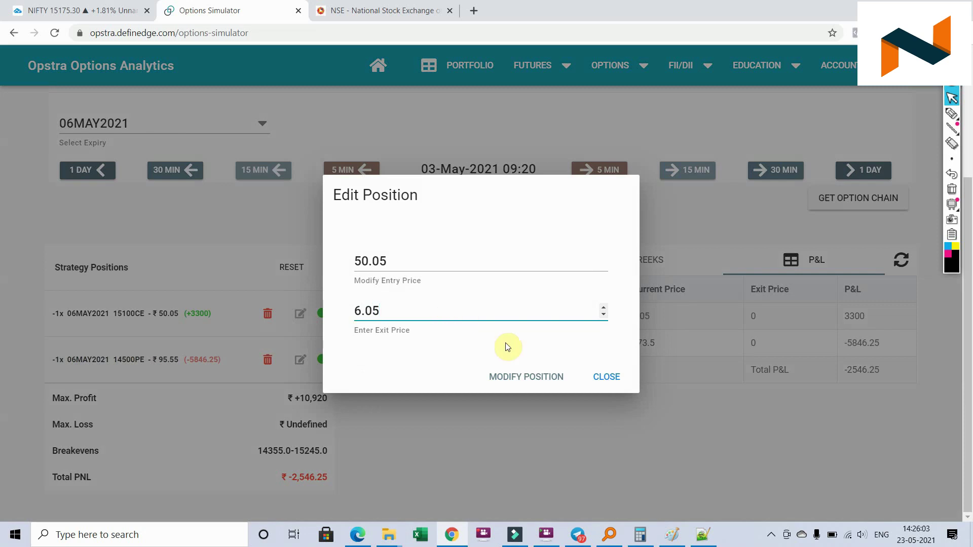
click(554, 382)
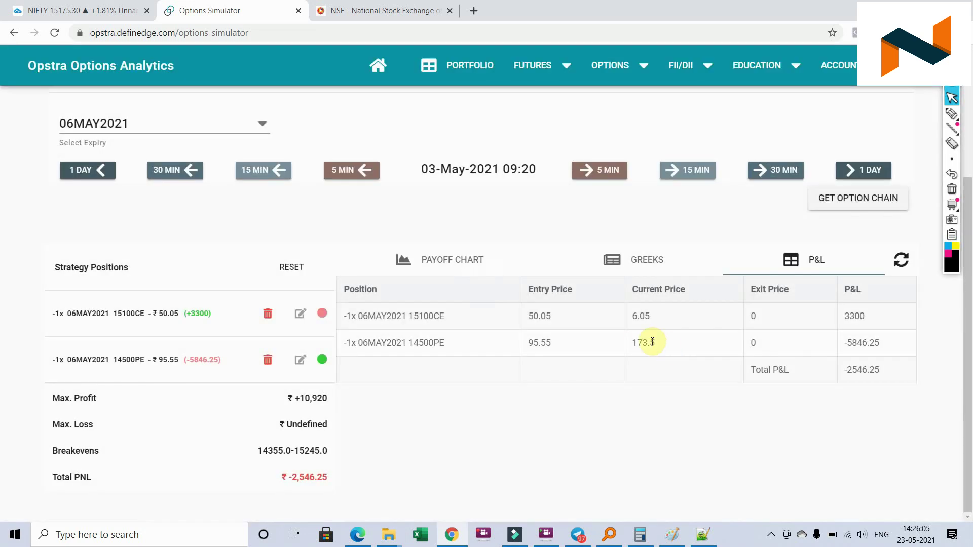
- Set the 14500PE exit price to 173.5, flattening the payoff at −2,546.25
click(301, 359)
click(426, 316)
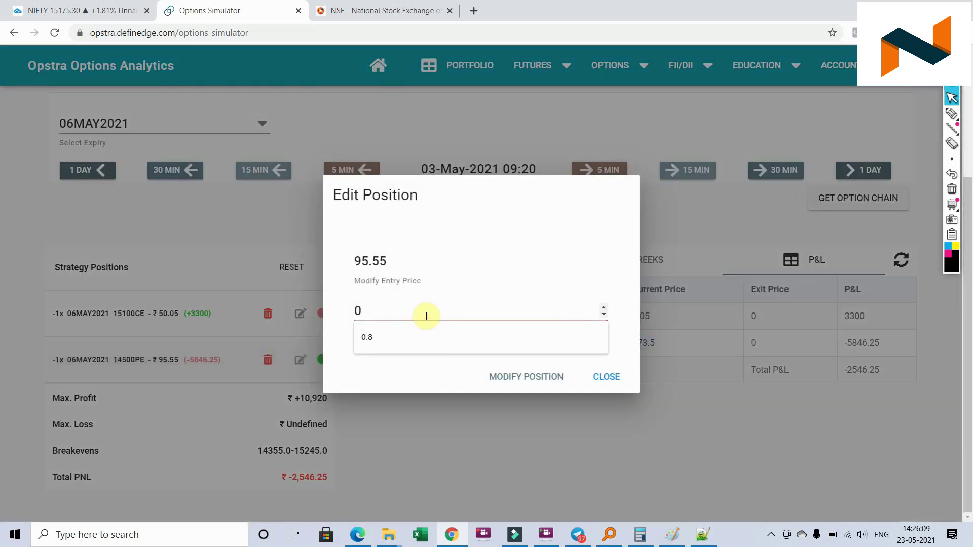
text(173.5)
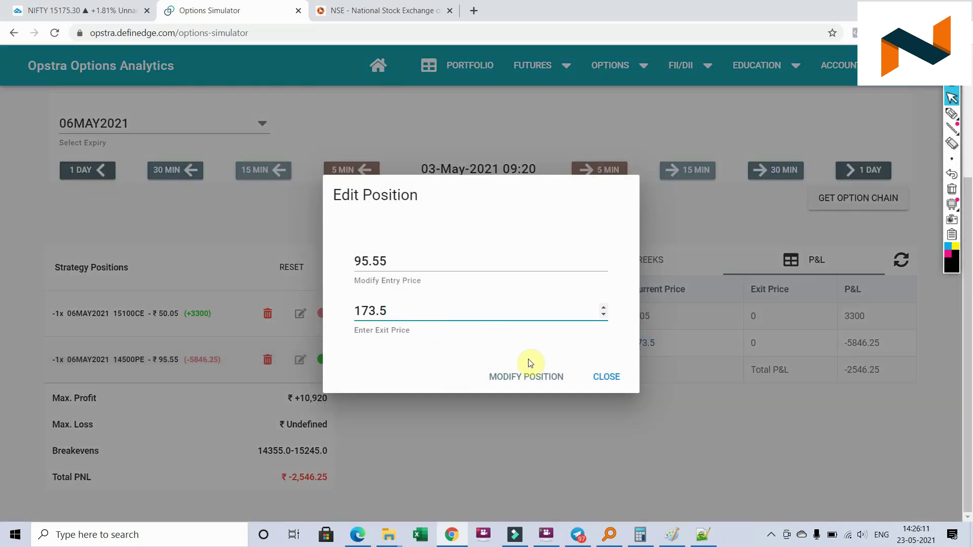
click(527, 380)
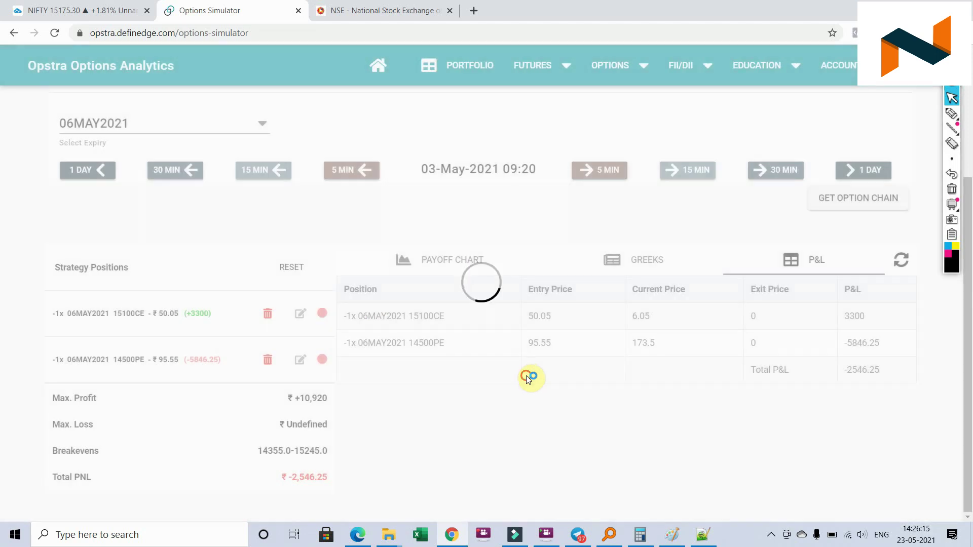
click(467, 262)
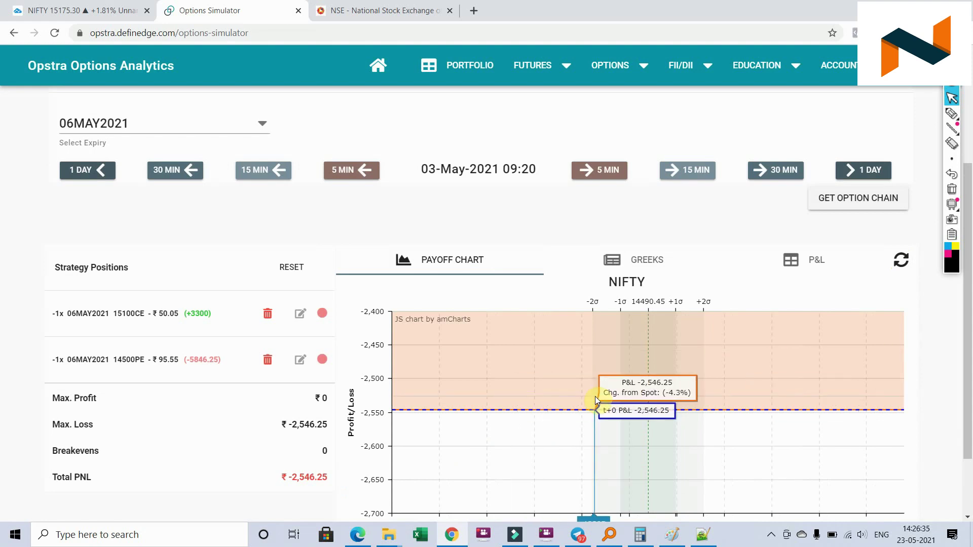
- Zoom the flat payoff chart into 14117–15127, then switch to the Paint sketch
scroll(309, 415, down, 1)
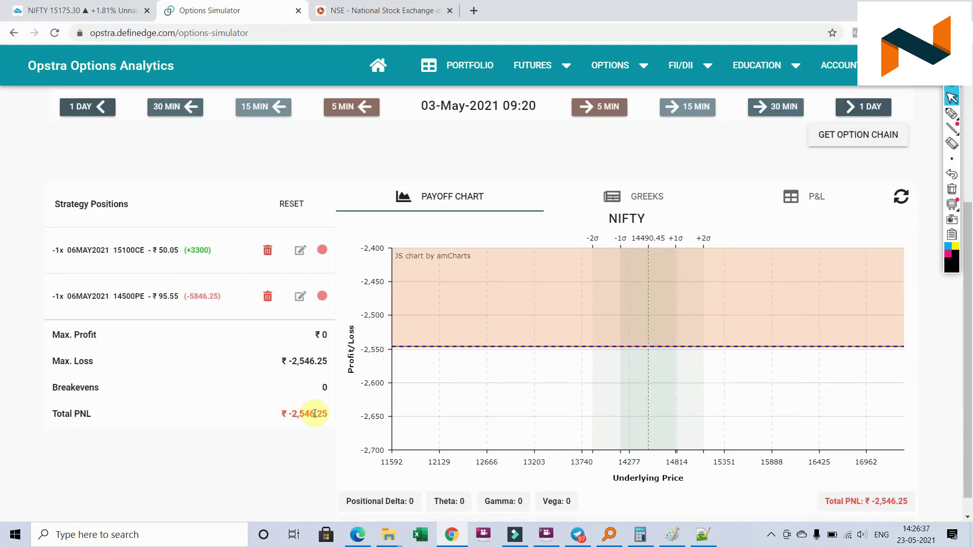
drag(612, 251, 706, 402)
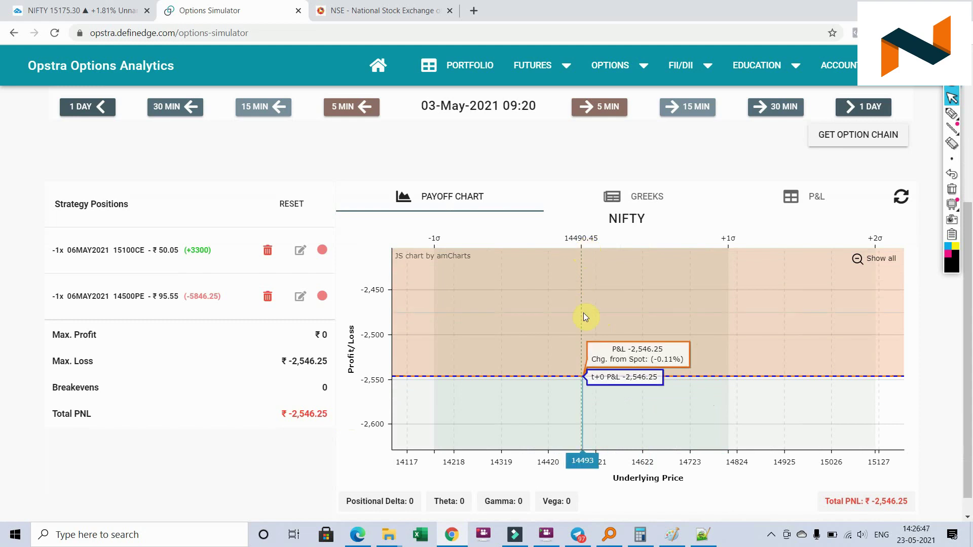
key(alt+Tab)
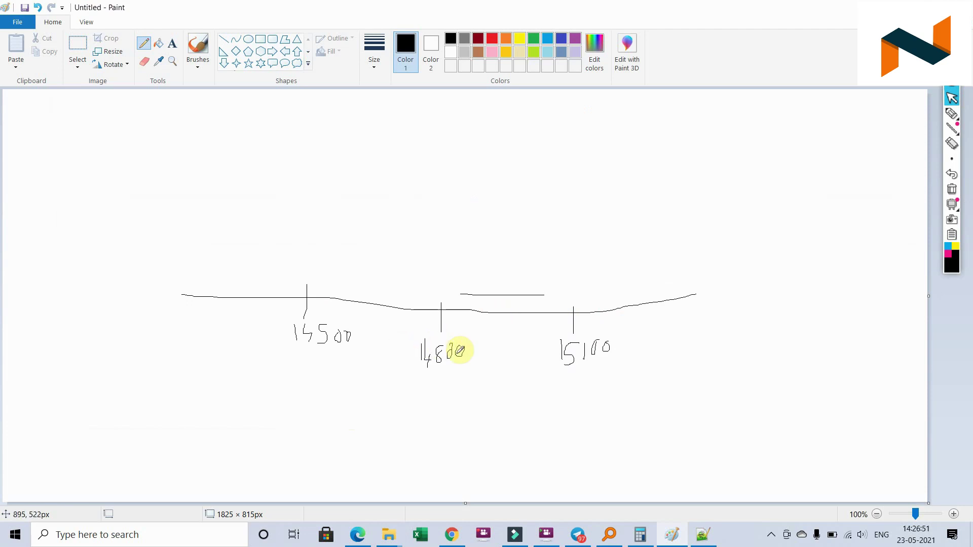
- Erase the Paint canvas and draw a new price line with labelled strike ticks, then return
key(ctrl+a)
key(Delete)
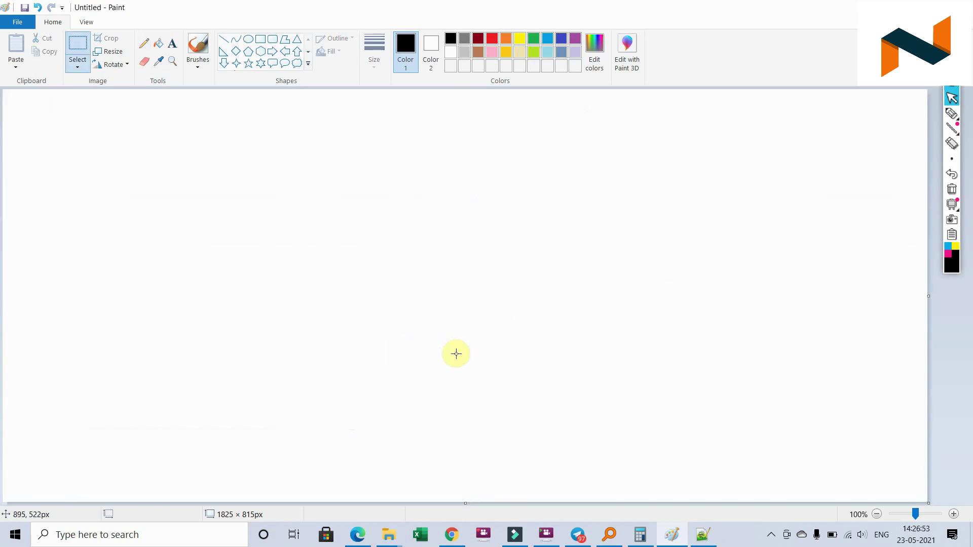
click(145, 44)
drag(233, 272, 661, 290)
mouse_move(437, 276)
mouse_down()
mouse_move(424, 328)
mouse_move(413, 329)
mouse_move(418, 345)
mouse_move(423, 318)
mouse_move(429, 340)
mouse_move(451, 314)
mouse_move(422, 321)
mouse_move(454, 324)
mouse_move(438, 349)
mouse_move(479, 324)
mouse_up()
mouse_move(606, 269)
mouse_down()
mouse_move(596, 338)
mouse_move(601, 318)
mouse_move(609, 351)
mouse_move(630, 323)
mouse_move(655, 325)
mouse_up()
mouse_move(315, 267)
mouse_down()
mouse_move(311, 302)
mouse_move(271, 319)
mouse_move(304, 334)
mouse_move(316, 313)
mouse_move(320, 333)
mouse_move(353, 323)
mouse_up()
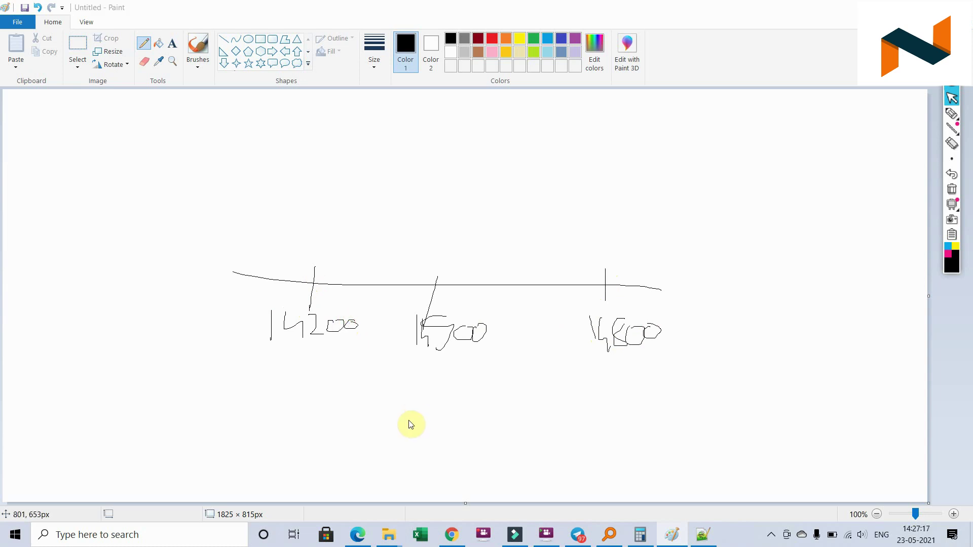
key(alt+Tab)
- Load the NIFTY 06MAY2021 option chain and glance at the Paint sketch
scroll(582, 384, down, 1)
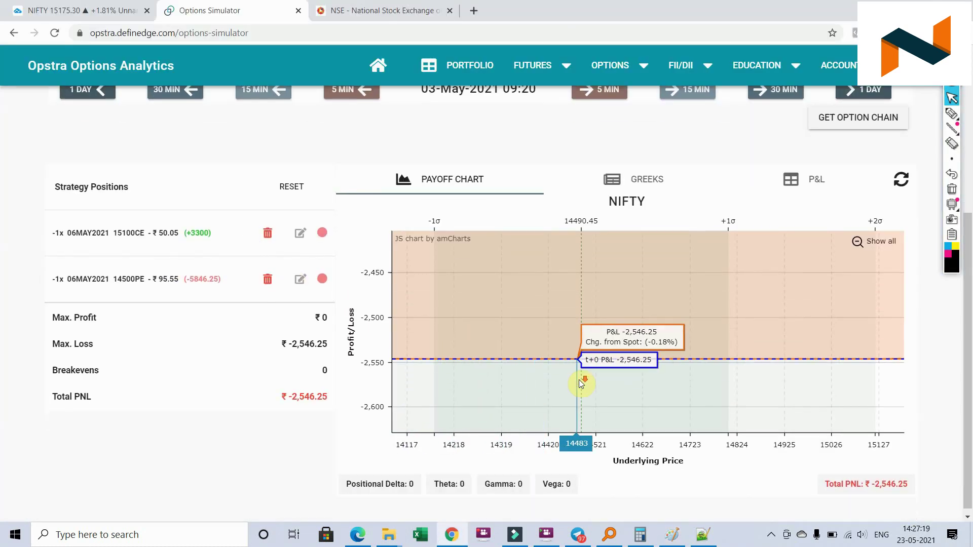
scroll(811, 203, down, 1)
click(864, 113)
scroll(781, 264, down, 10)
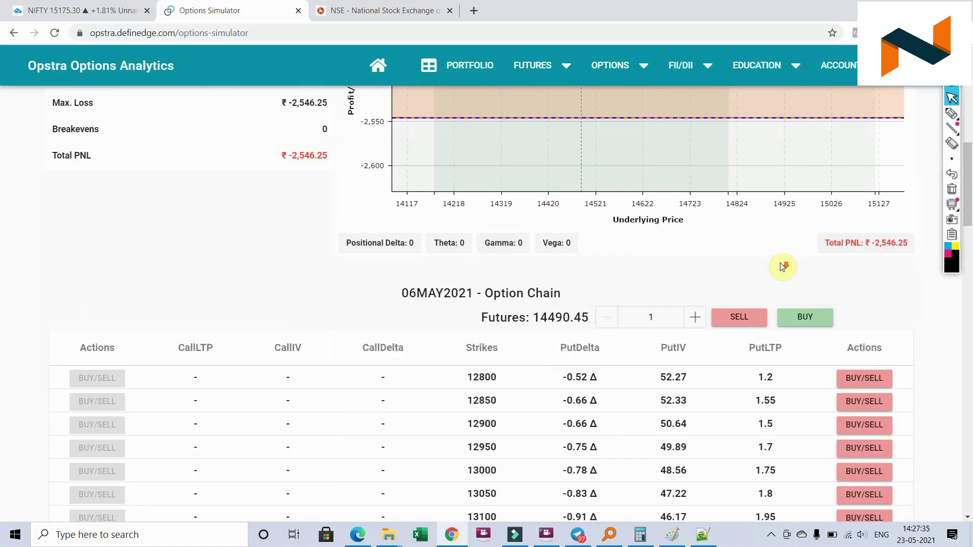
scroll(747, 237, down, 5)
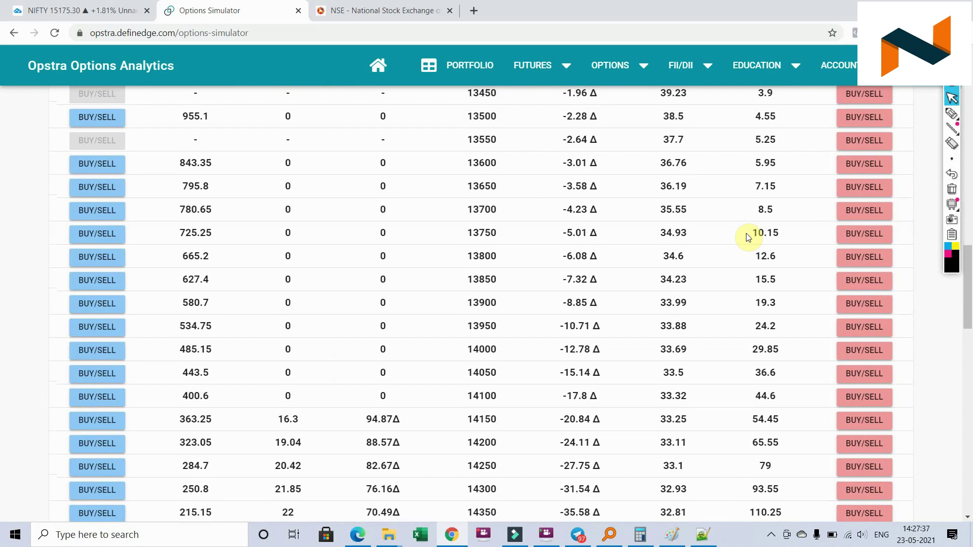
key(alt+Tab)
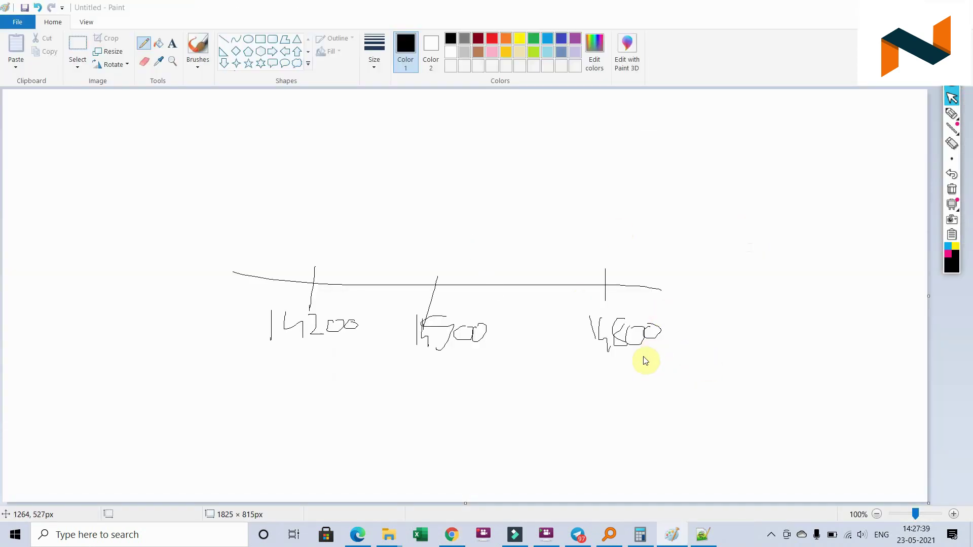
key(alt+Tab)
scroll(577, 341, down, 3)
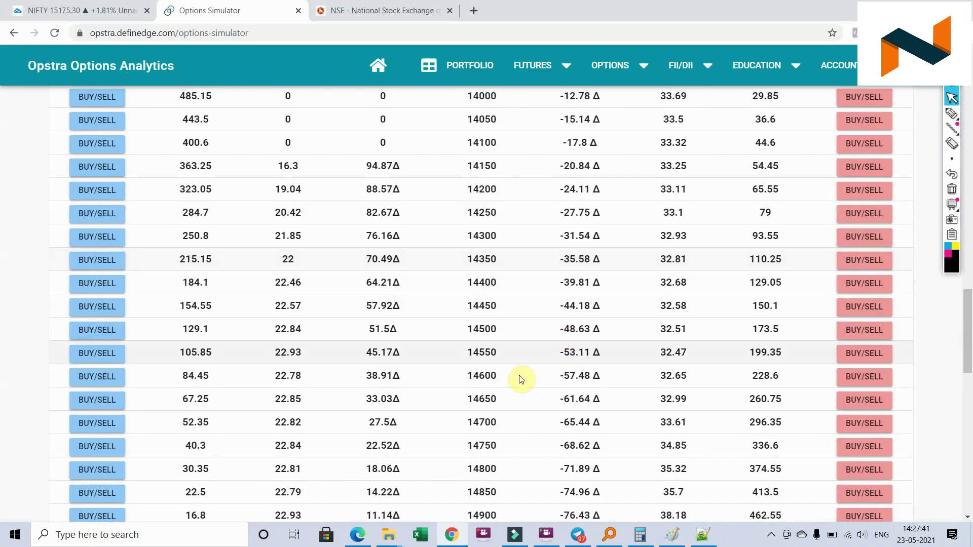
scroll(461, 440, down, 5)
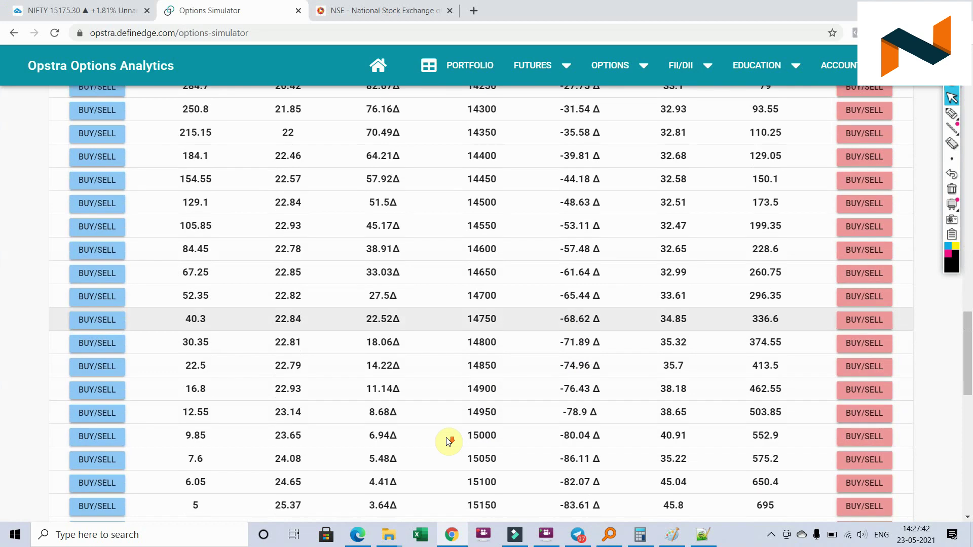
- Sell 2 lots of the 14850CE into the strategy
click(89, 365)
click(525, 287)
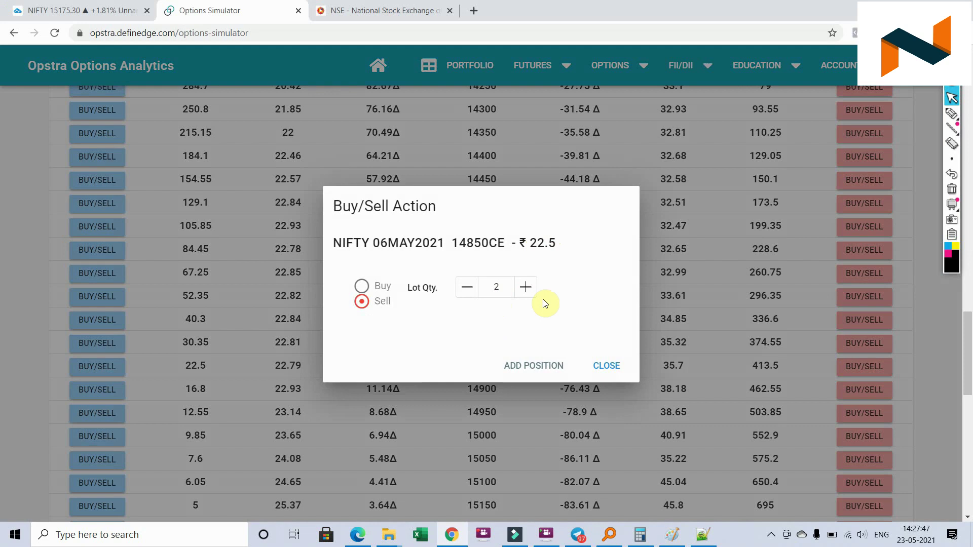
click(530, 365)
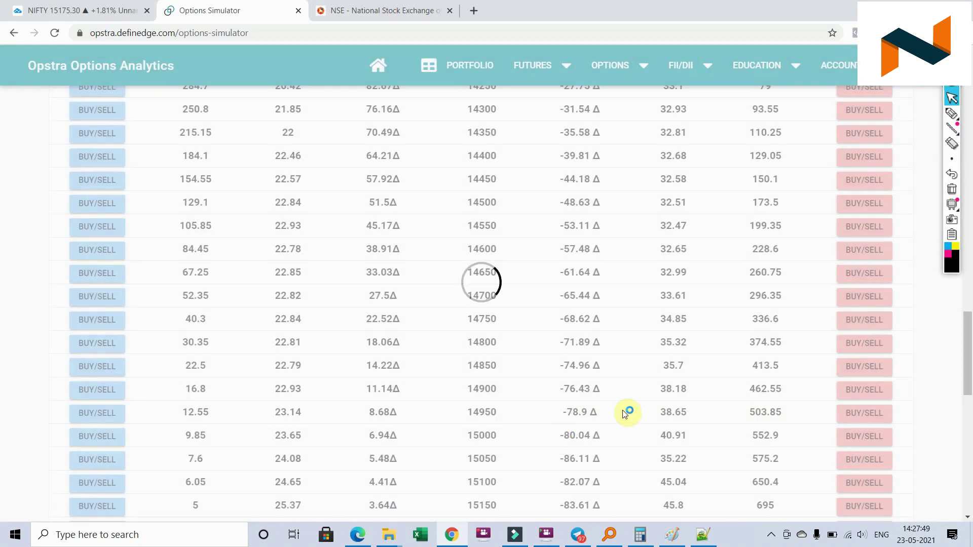
scroll(626, 406, up, 5)
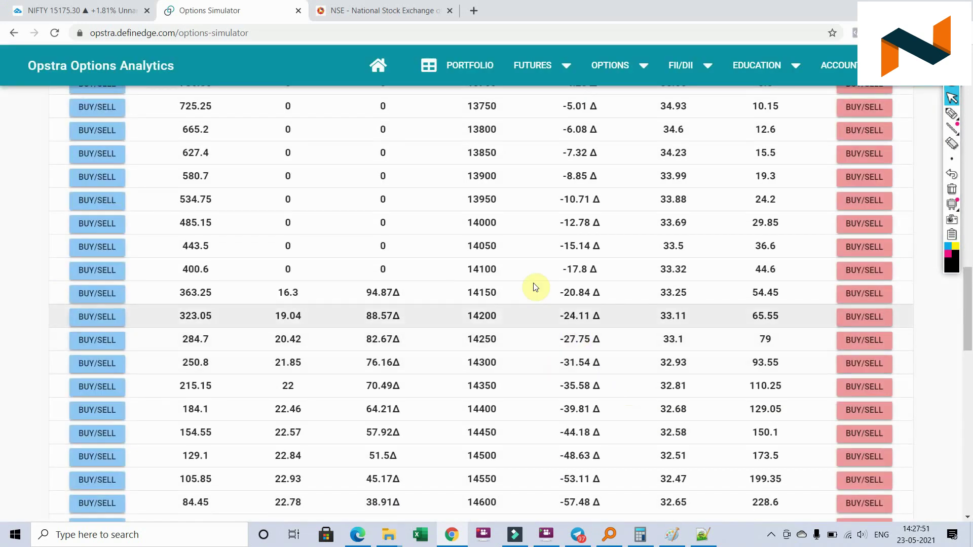
- Sell 2 lots of the 14200PE at ₹65.55, then close the order dialog
click(860, 317)
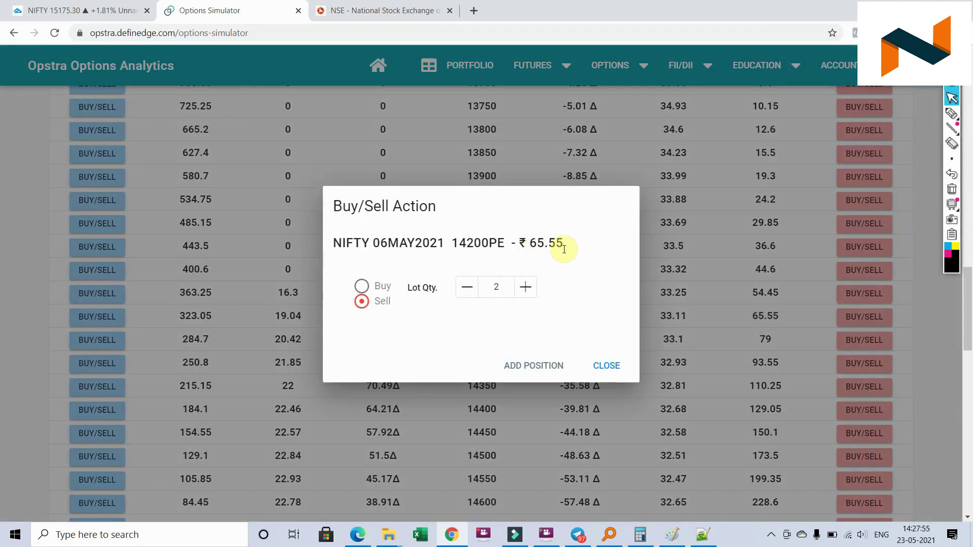
click(531, 364)
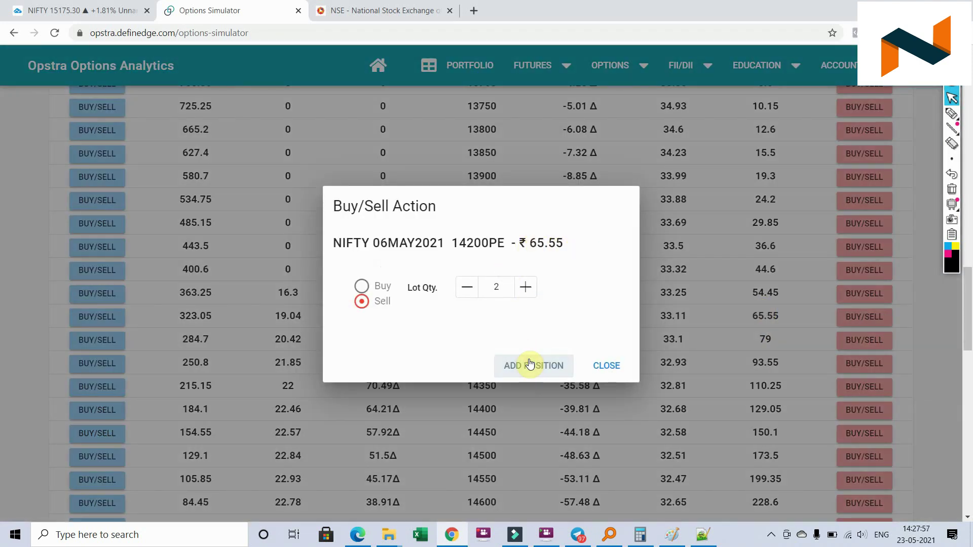
click(607, 366)
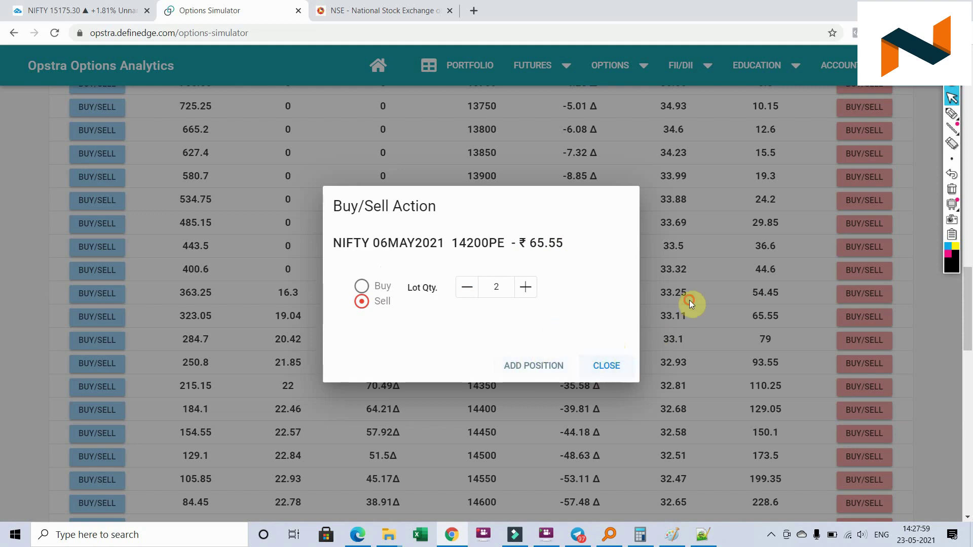
scroll(659, 373, up, 4)
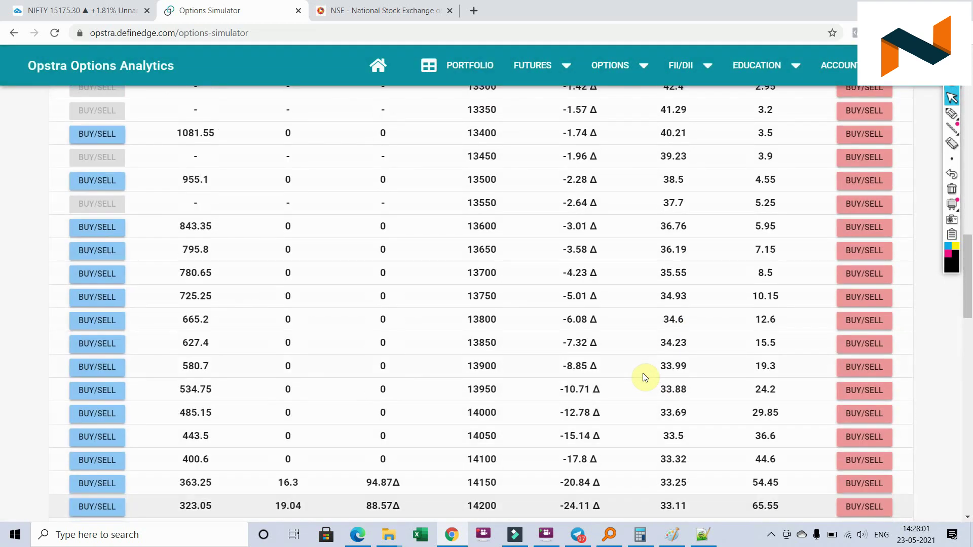
scroll(640, 373, up, 5)
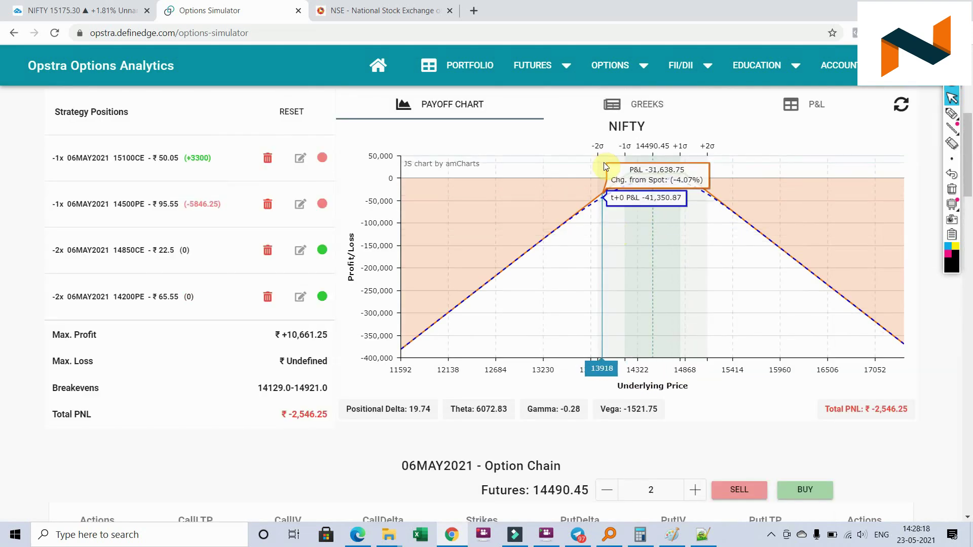
- Zoom the adjusted payoff chart and check the 14129.0–14921.0 breakevens and ₹10,661.25 max profit
drag(605, 165, 758, 224)
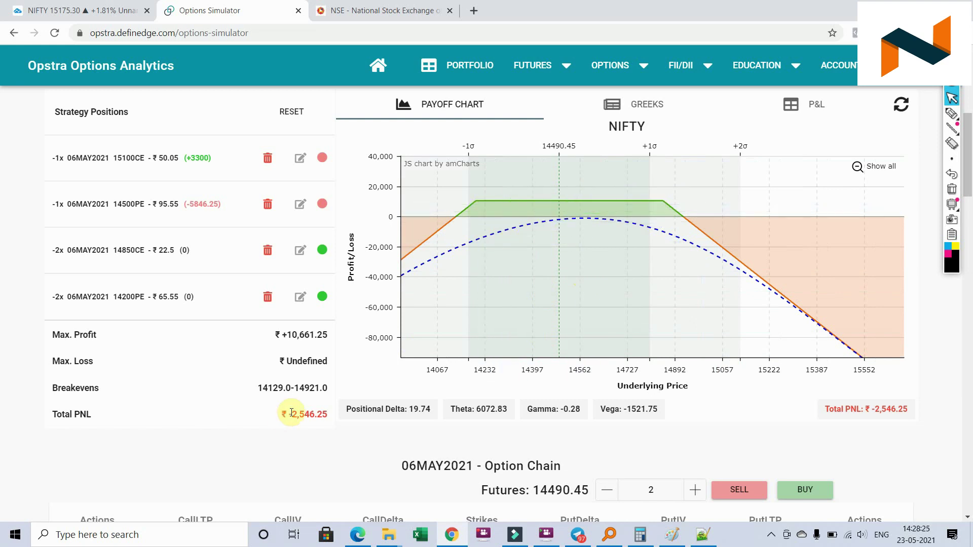
double_click(308, 388)
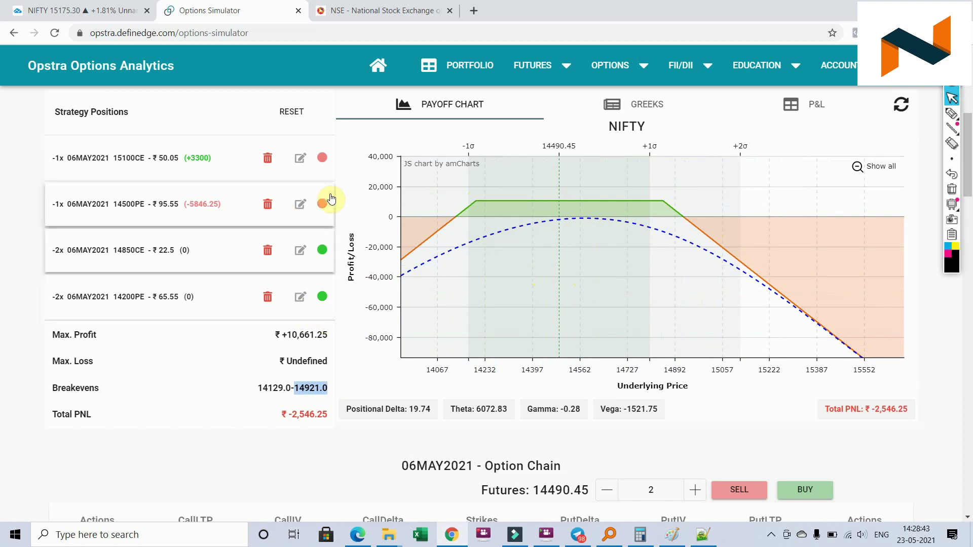
click(238, 448)
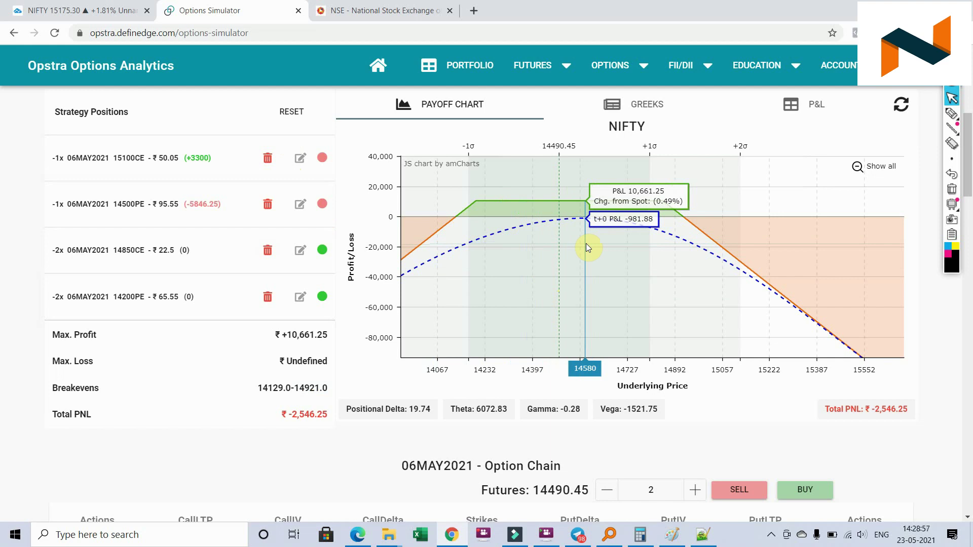
scroll(596, 279, up, 4)
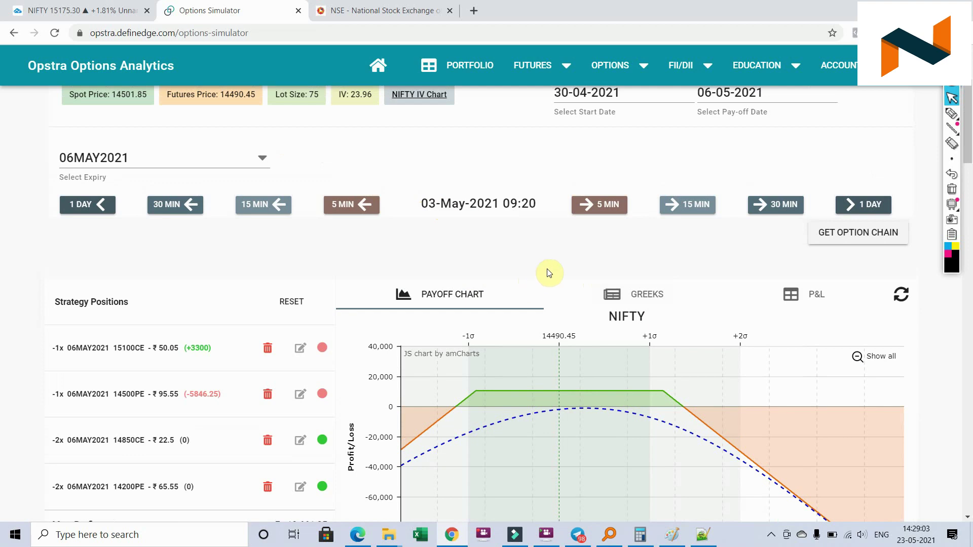
- Advance the simulation one day to 04-May-2021 and review the updated payoff
click(859, 204)
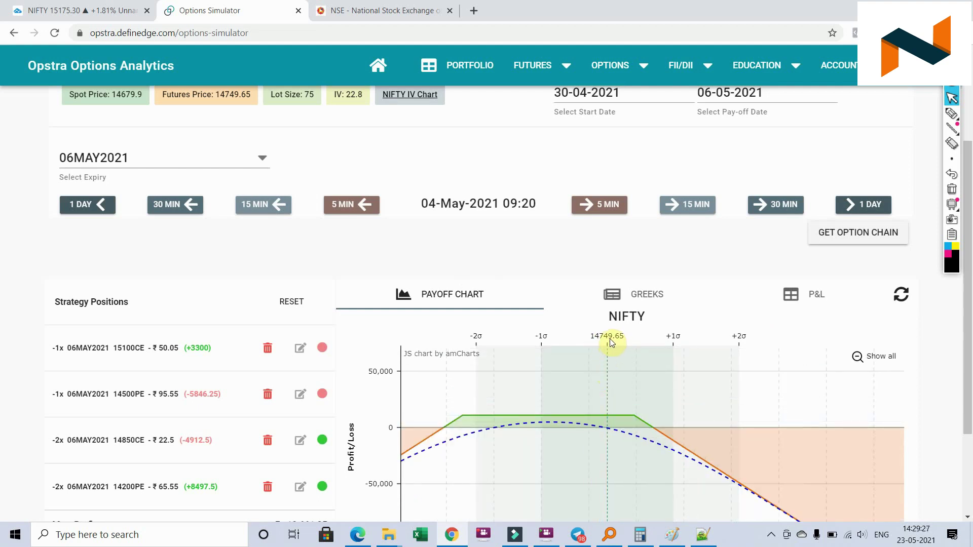
scroll(633, 404, down, 2)
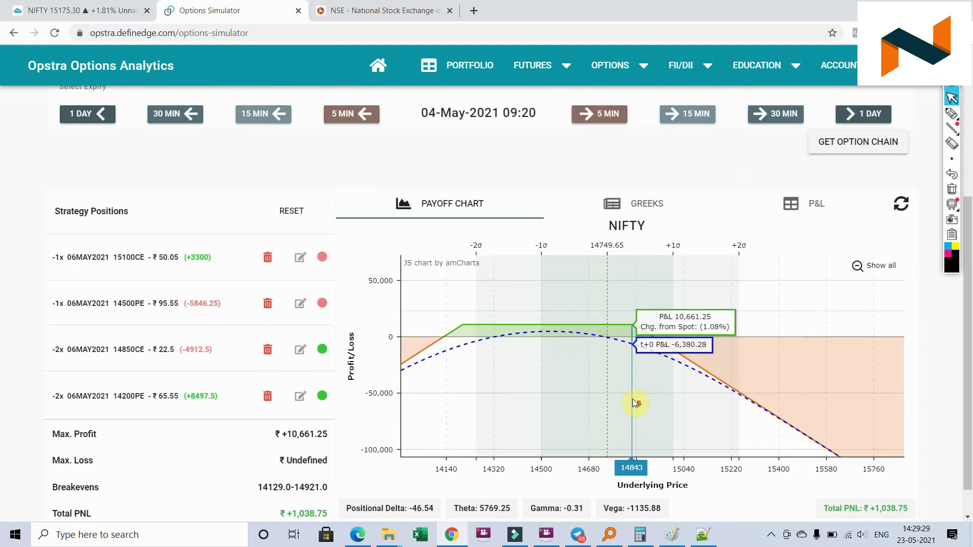
scroll(636, 404, down, 1)
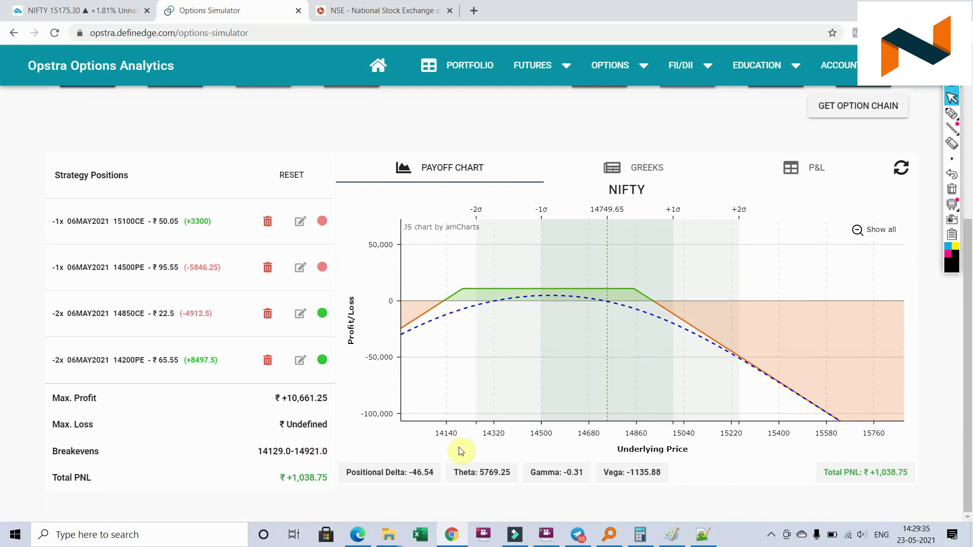
scroll(491, 409, up, 3)
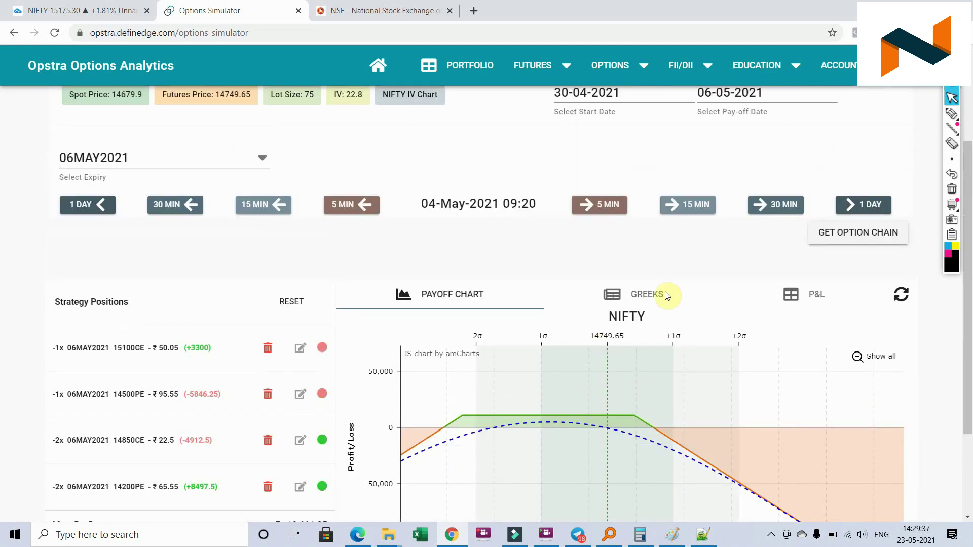
- Advance another day to 05-May-2021, confirm total PNL ₹+6,528.75, and glance at the NIFTY chart
click(860, 204)
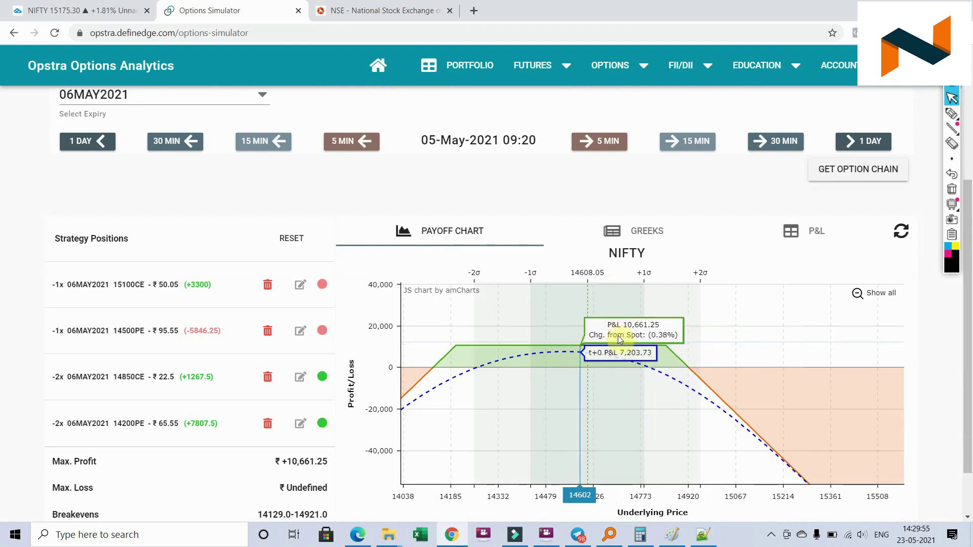
scroll(585, 350, down, 1)
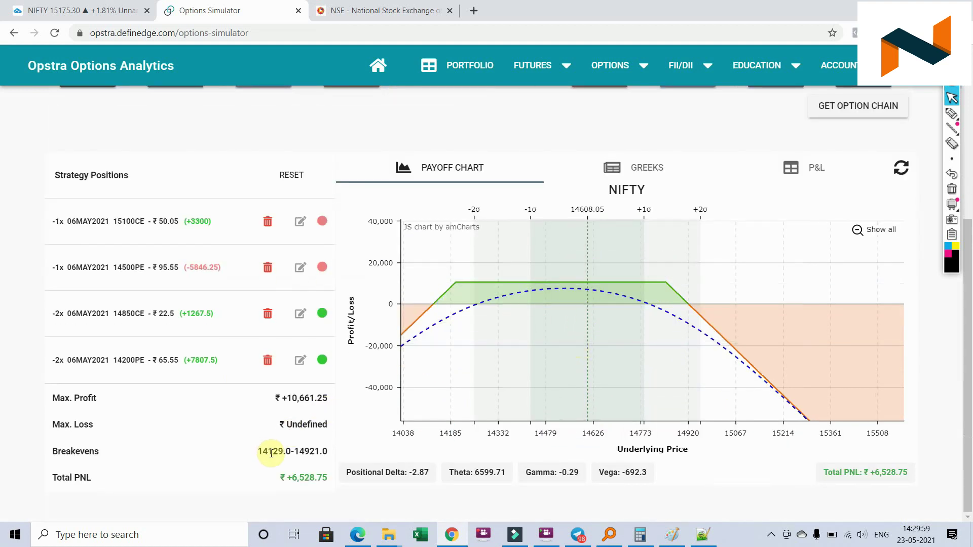
double_click(303, 479)
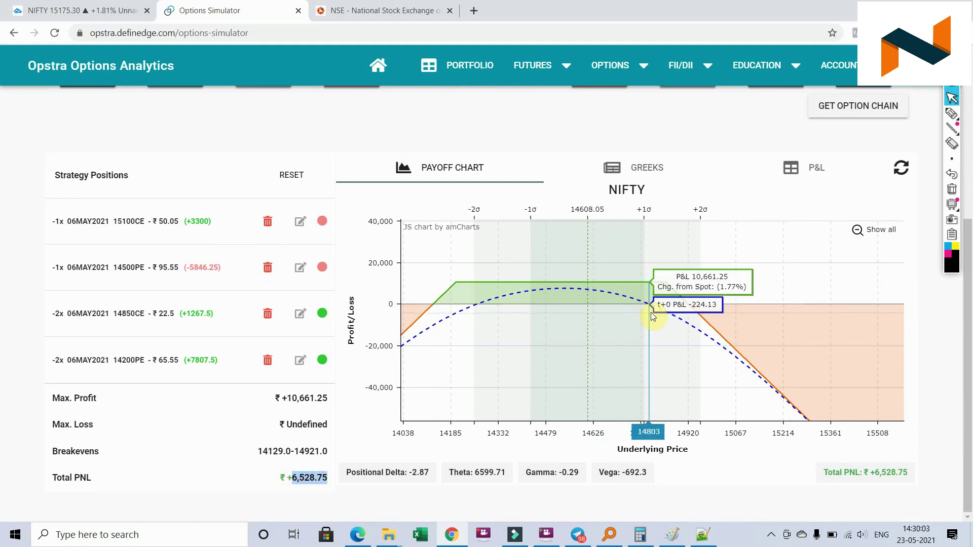
scroll(523, 325, up, 1)
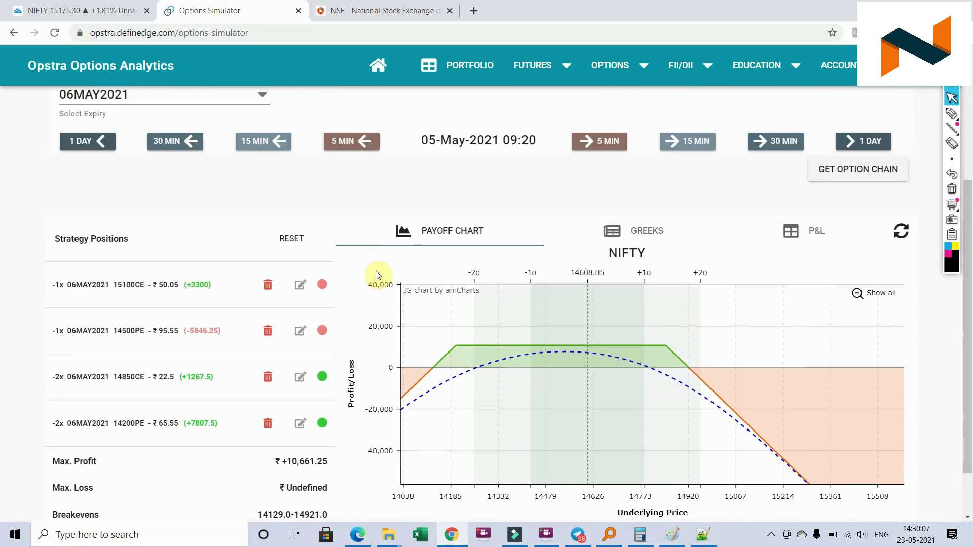
scroll(476, 320, down, 1)
scroll(184, 257, up, 1)
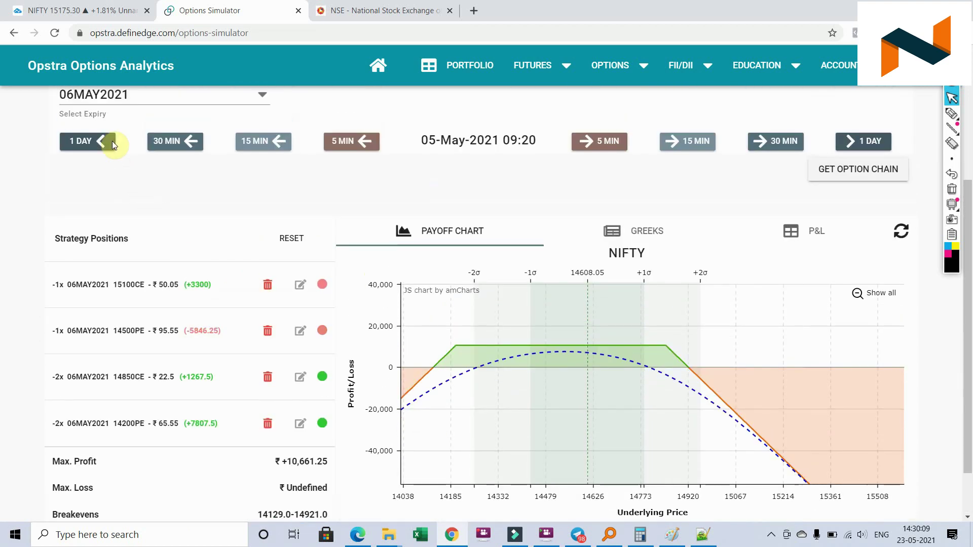
click(101, 10)
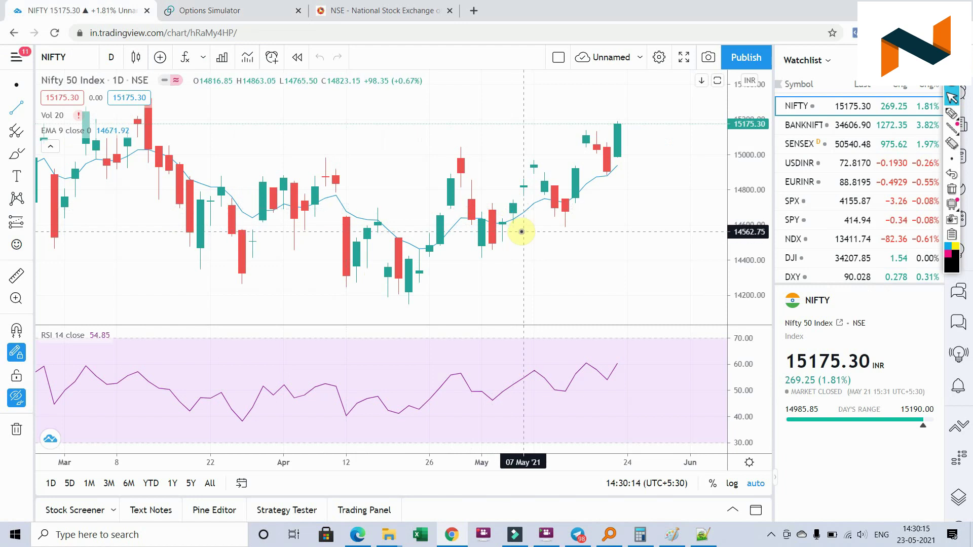
click(210, 5)
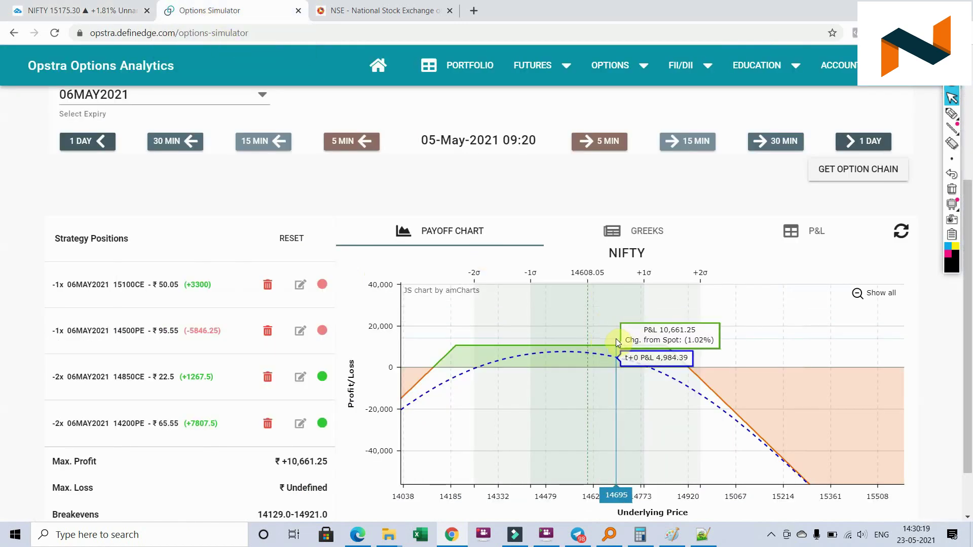
scroll(616, 338, down, 1)
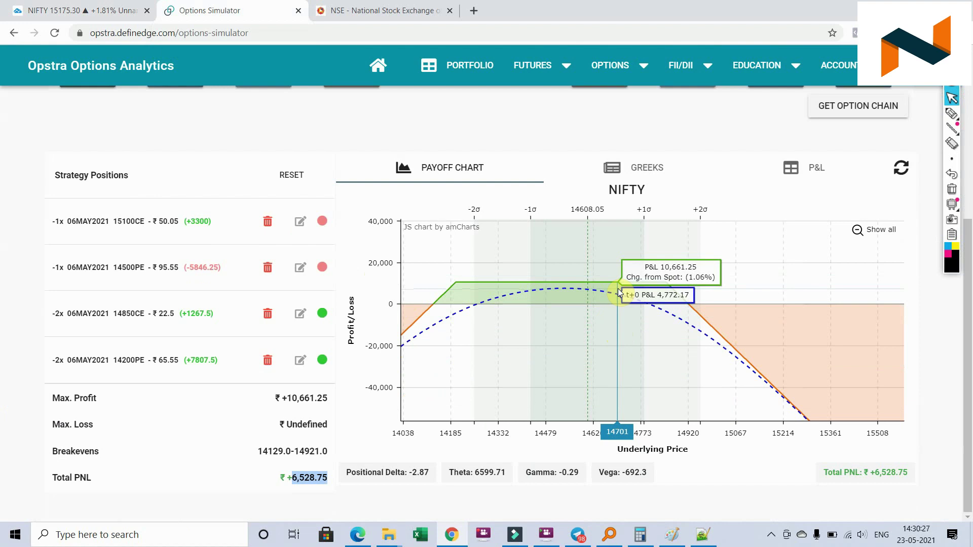
click(641, 535)
- Calculate 10000 ÷ 400000 × 100 = 2.5 in Calculator, then minimise it
key(Escape)
text(10000)
text(/40000)
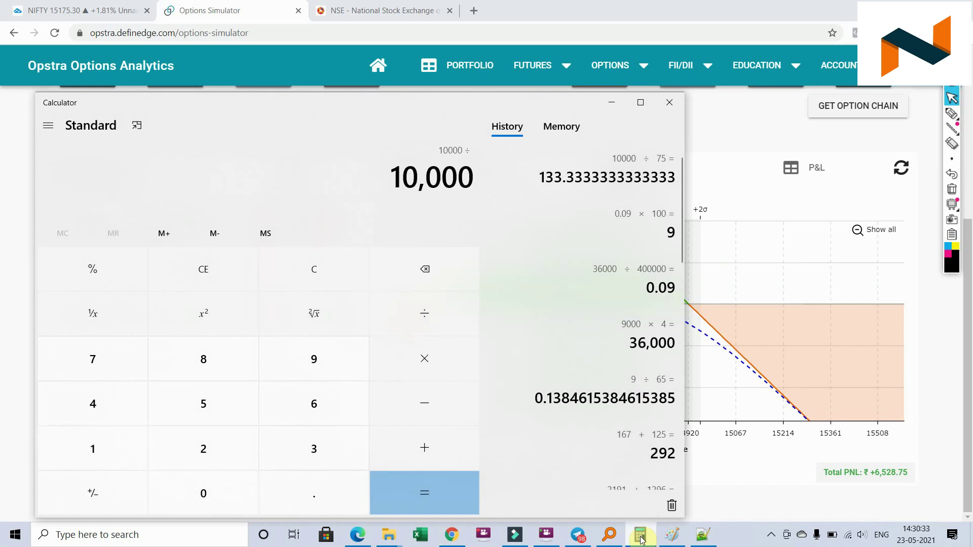
text(0)
key(Return)
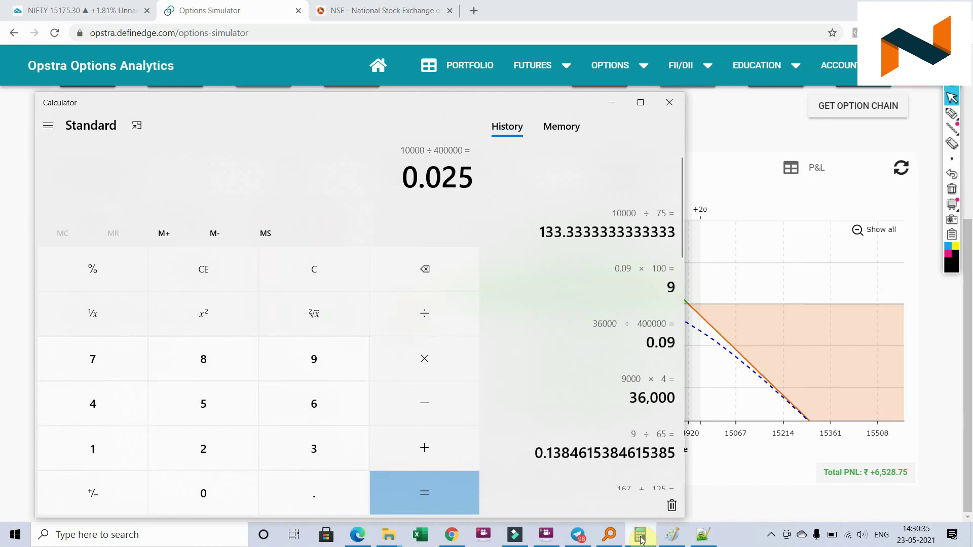
text(*100)
key(Return)
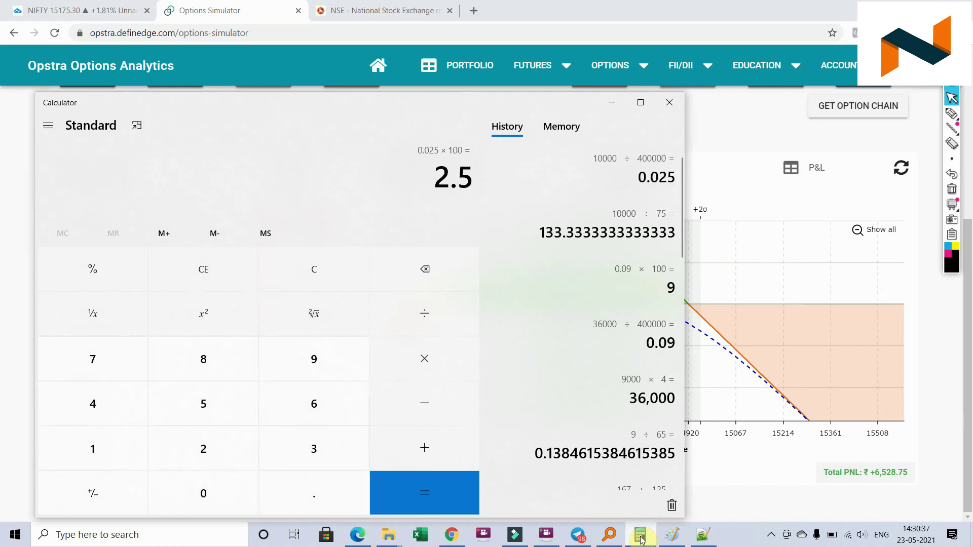
click(642, 536)
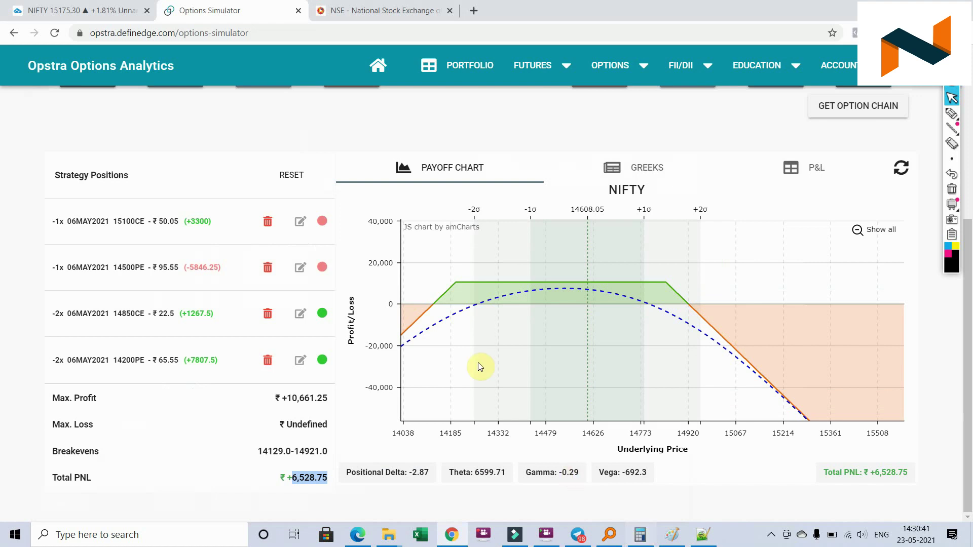
mouse_move(445, 341)
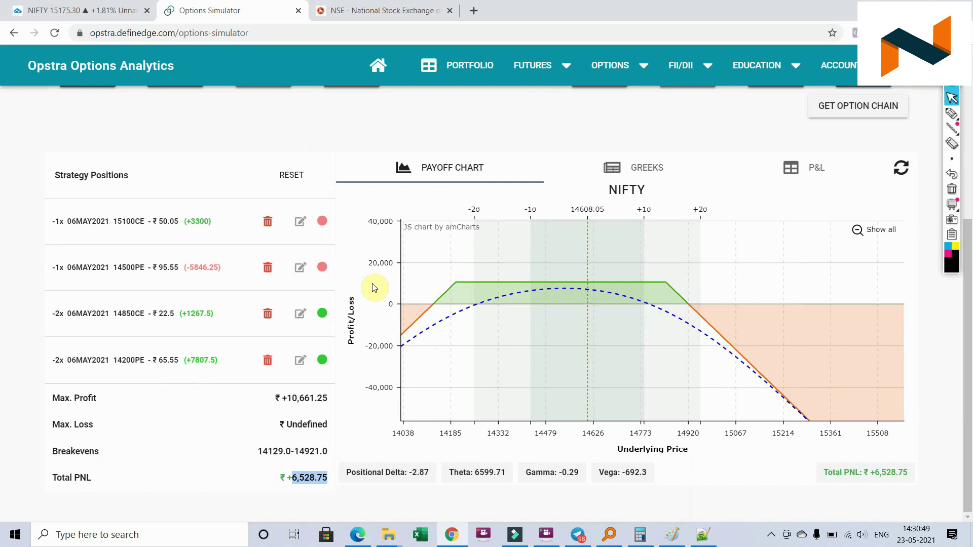
mouse_move(445, 273)
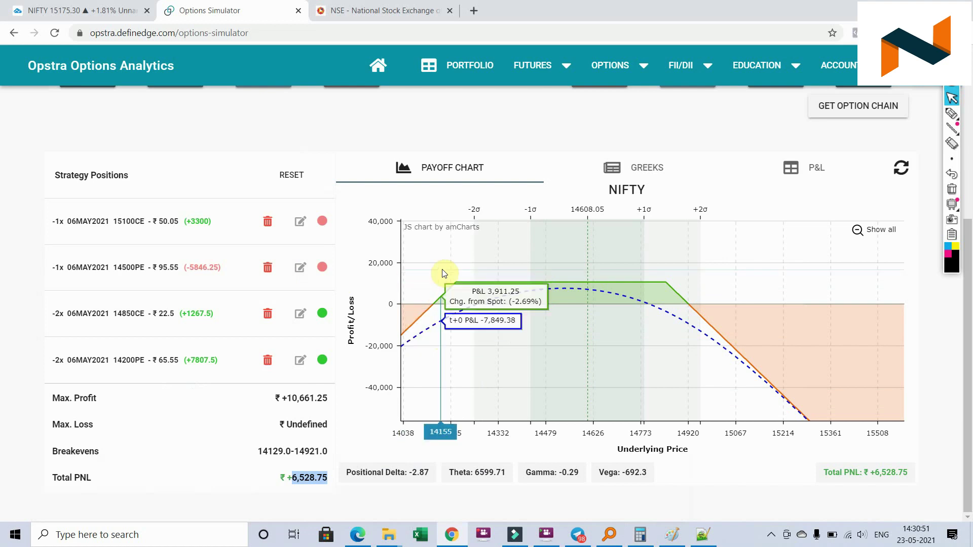